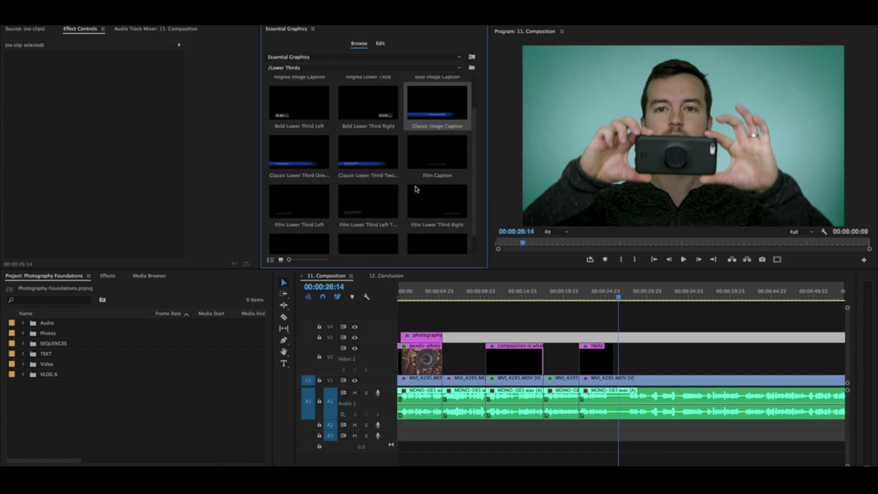
Add a rectangle shape layer as a new graphic at 00:00:26:14 in the composition sequence.
{"action": "left_click", "coordinate": [380, 45]}
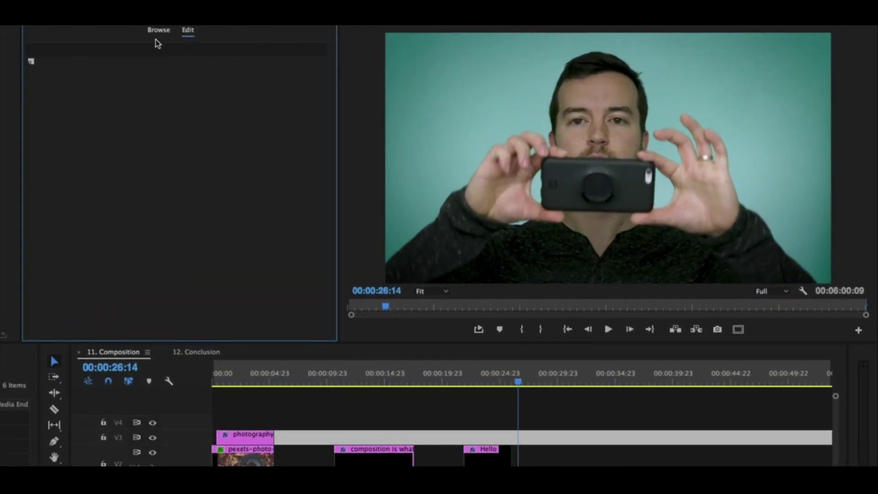
{"action": "left_click", "coordinate": [31, 61]}
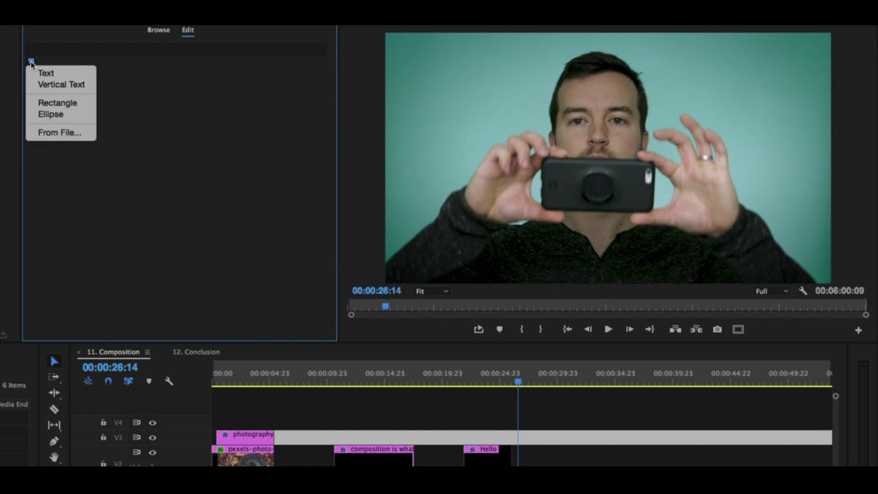
{"action": "left_click", "coordinate": [57, 102]}
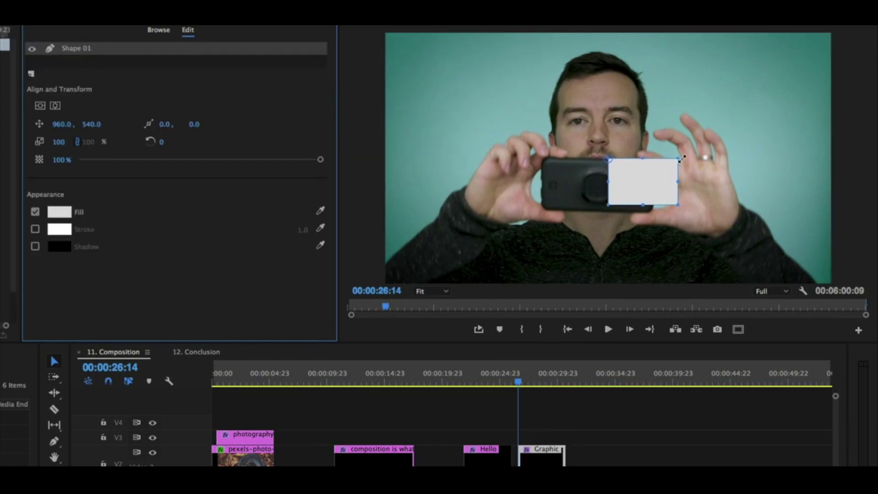
Enlarge and reposition the rectangle so it covers the whole video frame, with its scale set to 128%.
{"action": "left_click_drag", "start_coordinate": [677, 159], "coordinate": [859, 69]}
{"action": "left_click_drag", "start_coordinate": [748, 108], "coordinate": [504, 63]}
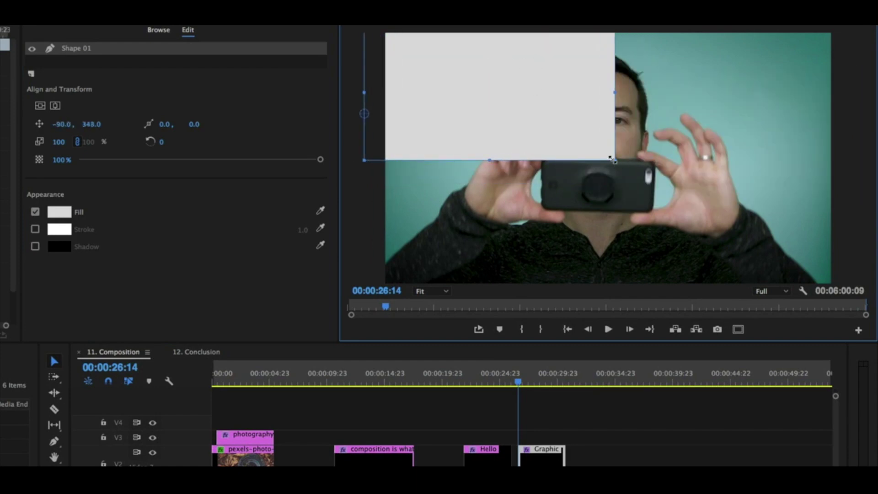
{"action": "left_click_drag", "start_coordinate": [613, 160], "coordinate": [812, 273]}
{"action": "mouse_move", "coordinate": [590, 144]}
{"action": "left_mouse_down"}
{"action": "mouse_move", "coordinate": [628, 172]}
{"action": "mouse_move", "coordinate": [606, 149]}
{"action": "left_mouse_up"}
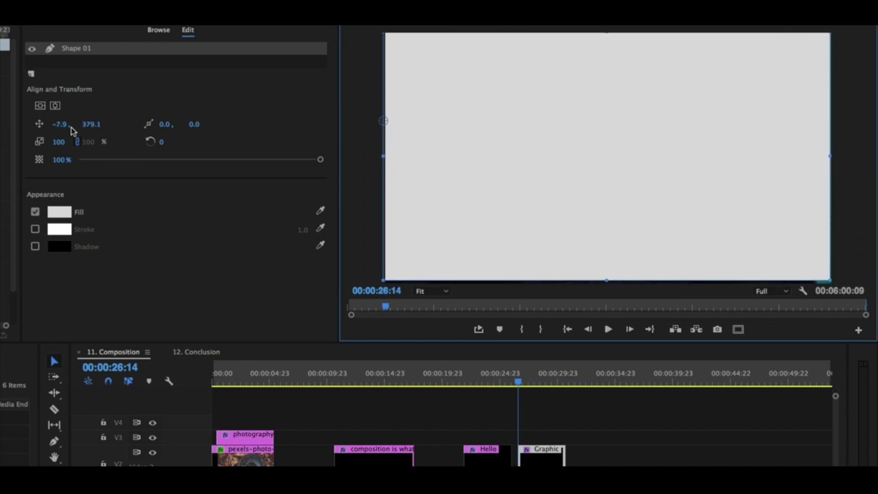
{"action": "left_click_drag", "start_coordinate": [60, 143], "coordinate": [77, 142]}
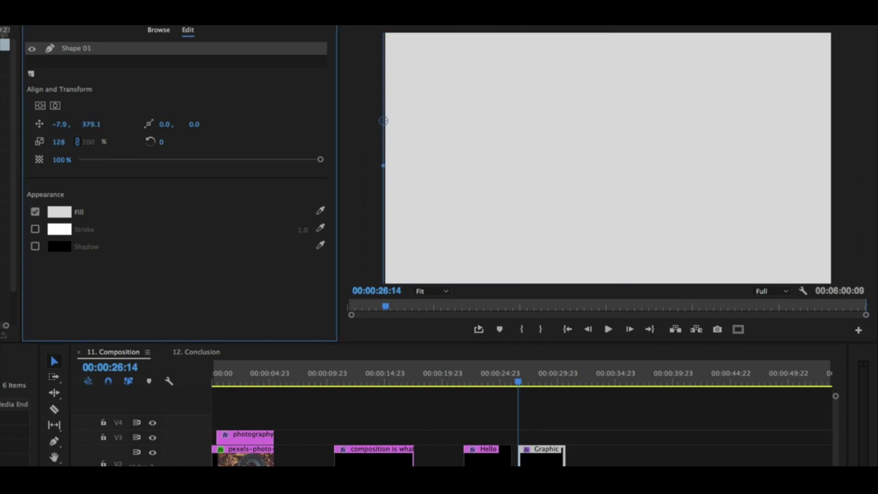
{"action": "left_click_drag", "start_coordinate": [550, 110], "coordinate": [532, 110]}
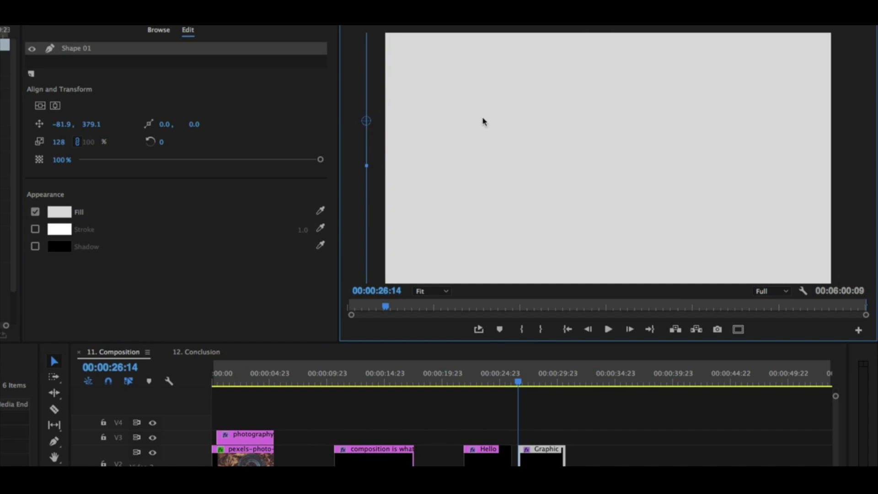
Add a text layer over the rectangle at about 164, 601 and set its font size to 184.
{"action": "left_click", "coordinate": [31, 73]}
{"action": "left_click", "coordinate": [56, 87]}
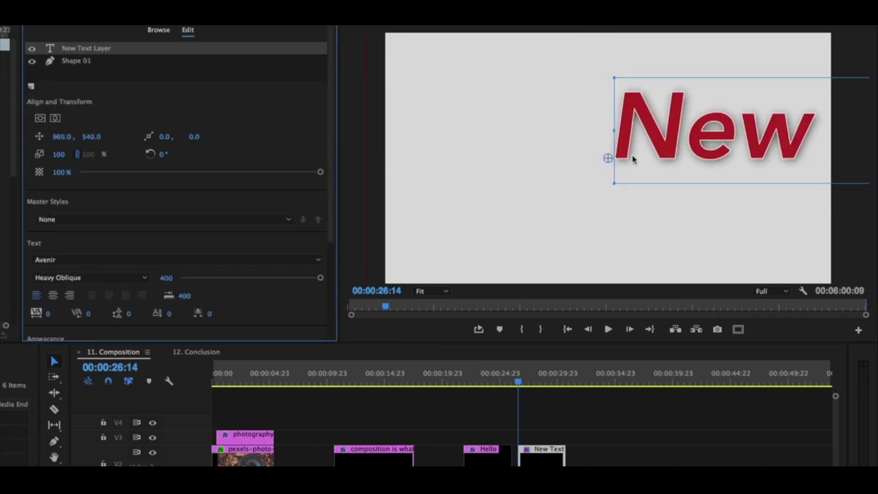
{"action": "left_click_drag", "start_coordinate": [653, 143], "coordinate": [513, 153]}
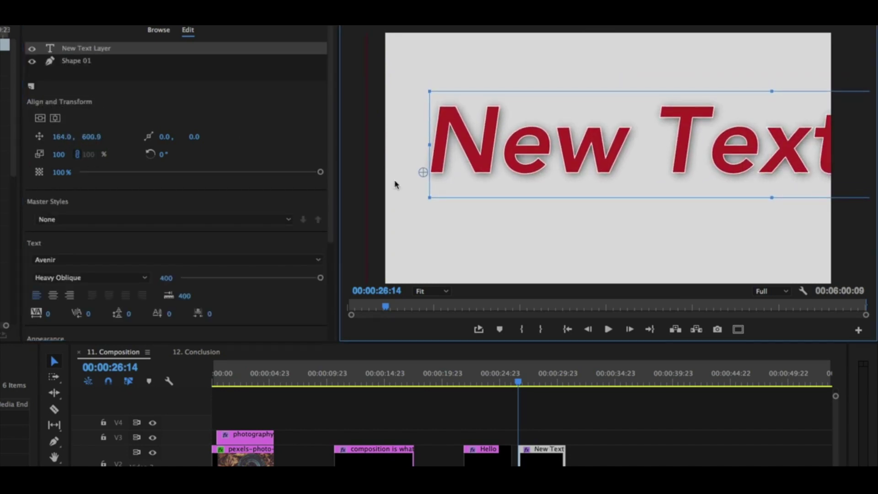
{"action": "left_click_drag", "start_coordinate": [320, 278], "coordinate": [245, 278]}
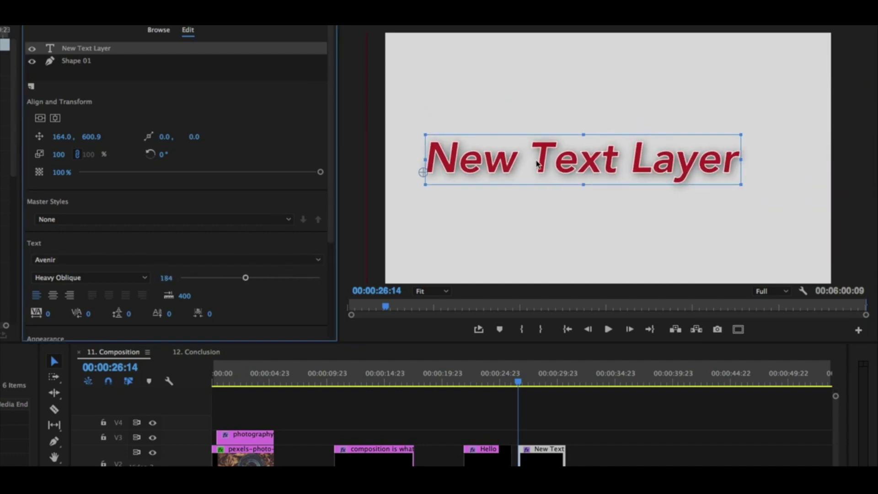
Replace the placeholder text with "Hello!" and centre it vertically and horizontally in the frame.
{"action": "left_click", "coordinate": [555, 155]}
{"action": "left_click", "coordinate": [577, 155]}
{"action": "key", "text": "t"}
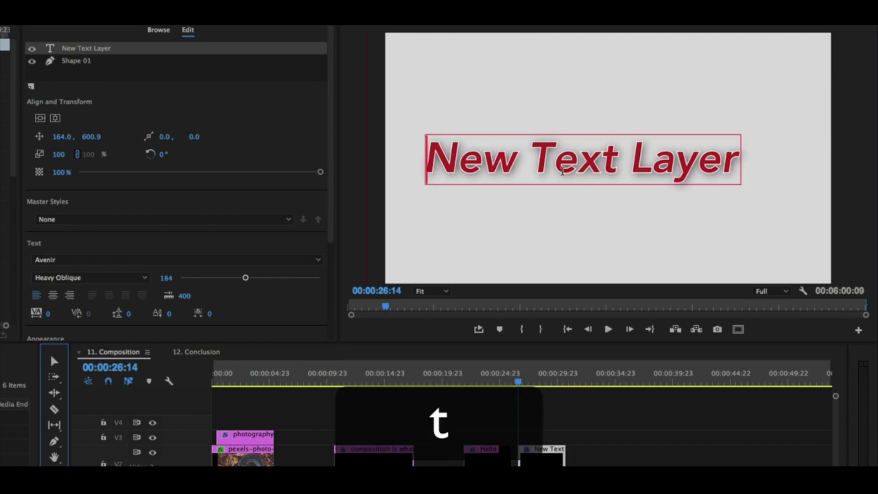
{"action": "left_click", "coordinate": [594, 156]}
{"action": "key", "text": "super+a"}
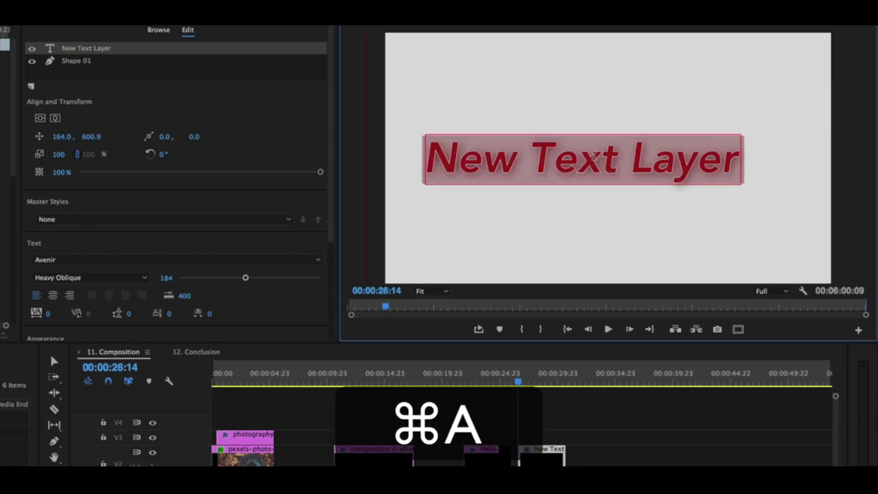
{"action": "type", "text": "Hello!"}
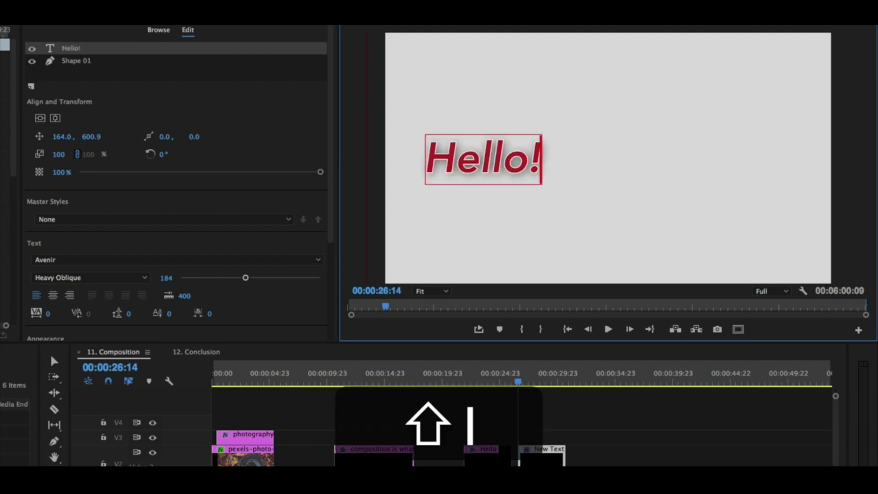
{"action": "left_click", "coordinate": [55, 120]}
{"action": "left_click", "coordinate": [40, 119]}
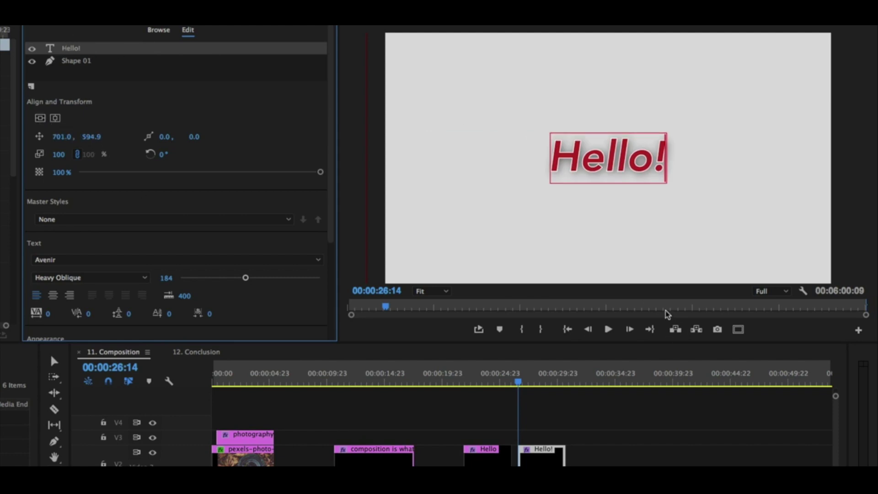
Add a second text layer just below "Hello!" reading "My name is" plus the presenter's first name, with font size 74.
{"action": "left_click", "coordinate": [605, 218]}
{"action": "key", "text": "t"}
{"action": "left_click", "coordinate": [604, 218]}
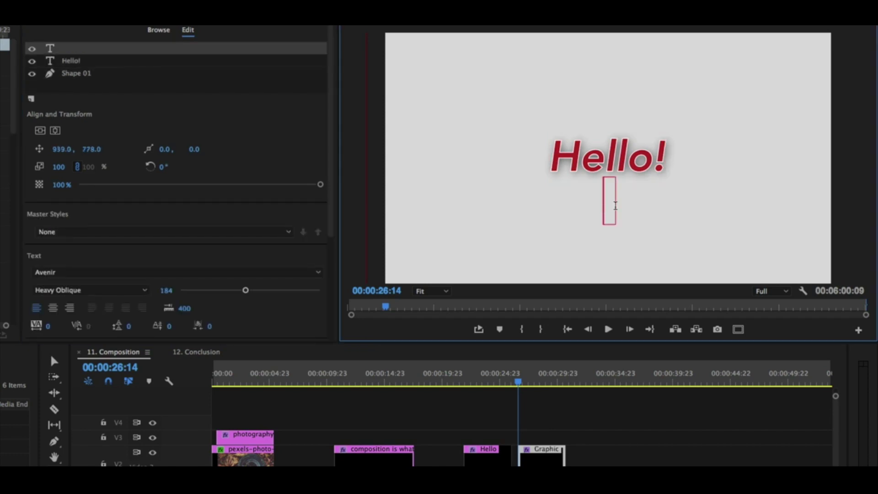
{"action": "type", "text": "M"}
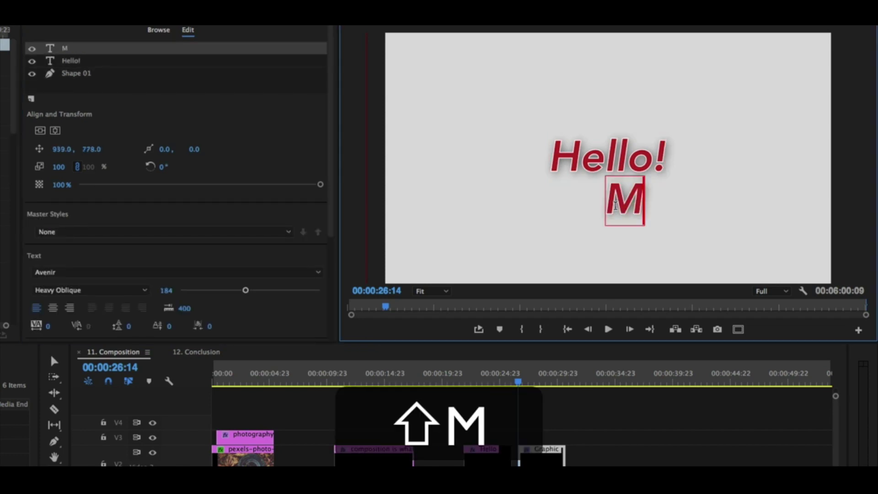
{"action": "type", "text": "y name is phil"}
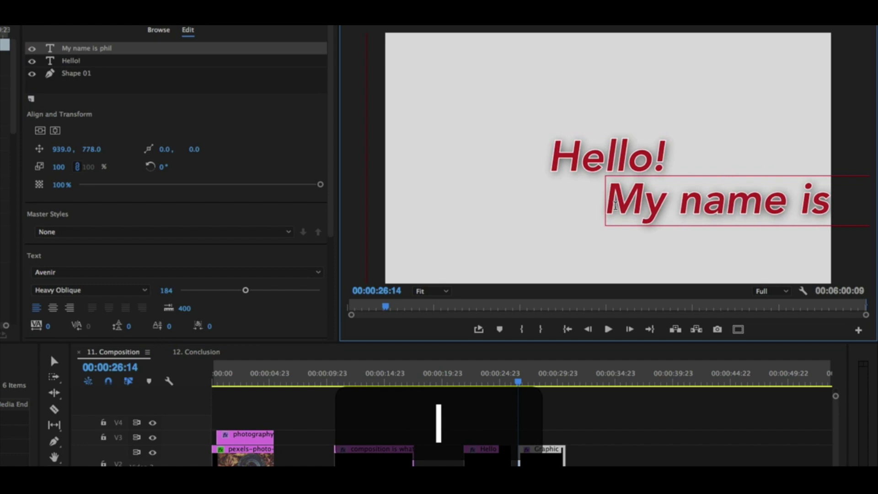
{"action": "key", "text": "super+a"}
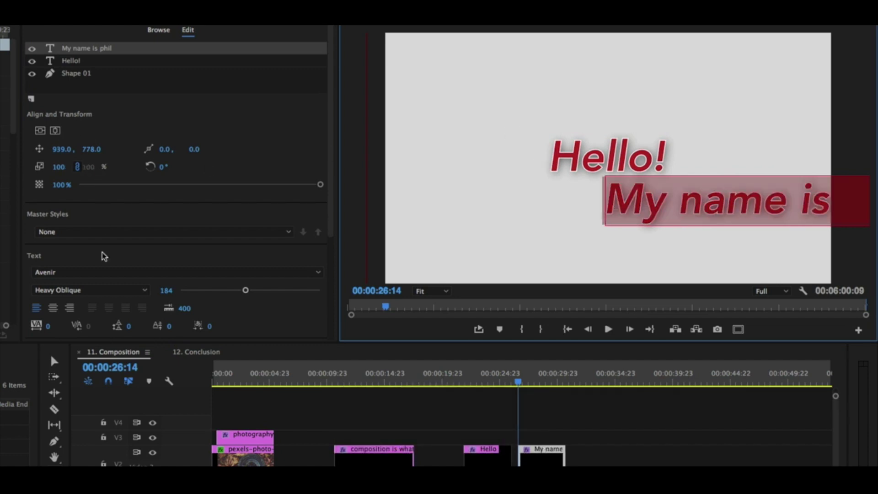
{"action": "left_click_drag", "start_coordinate": [246, 290], "coordinate": [206, 293]}
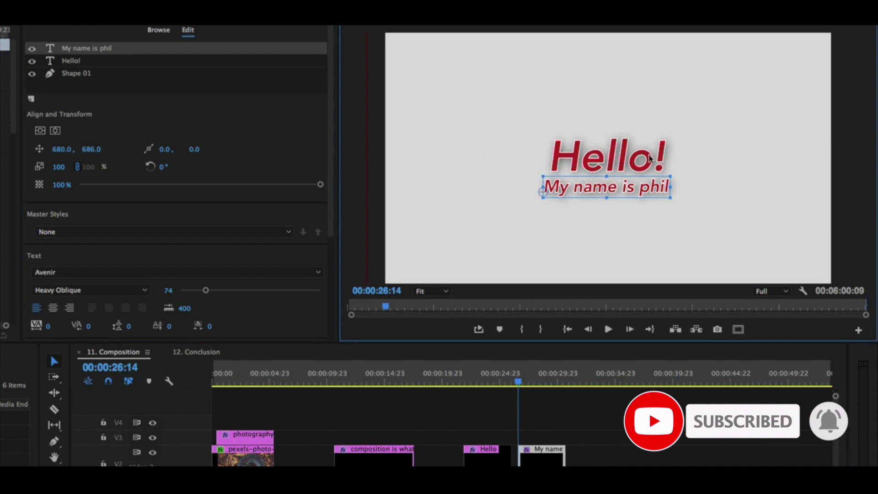
Select the "Hello!" text, close the Essential Graphics panel and enlarge the Effect Controls area.
{"action": "left_click", "coordinate": [617, 161]}
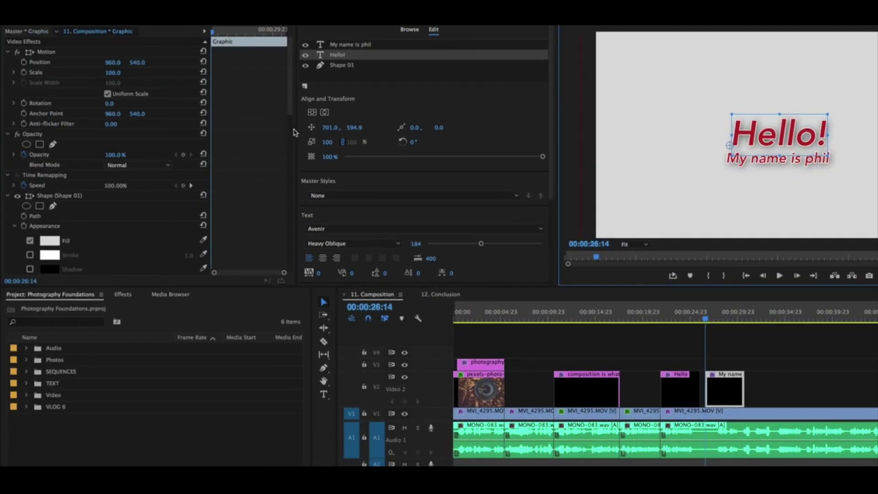
{"action": "left_click_drag", "start_coordinate": [297, 130], "coordinate": [321, 133]}
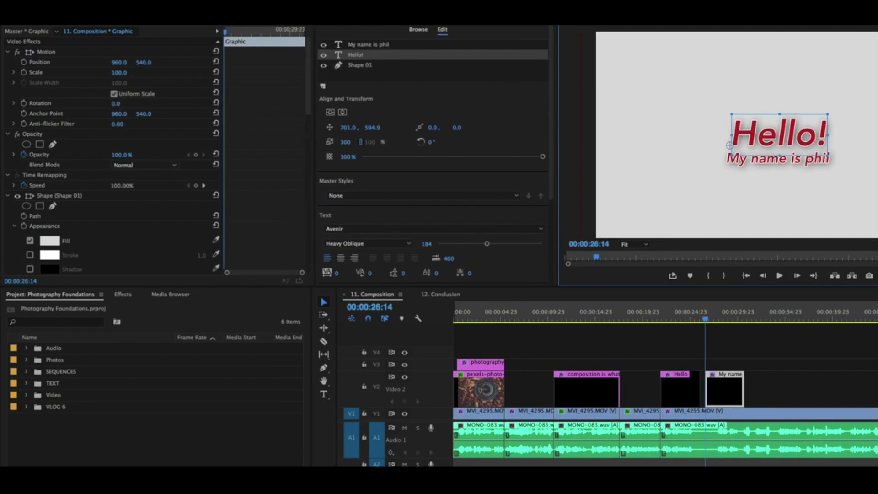
{"action": "right_click", "coordinate": [337, 17]}
{"action": "left_click", "coordinate": [355, 21]}
{"action": "left_click_drag", "start_coordinate": [208, 286], "coordinate": [207, 328]}
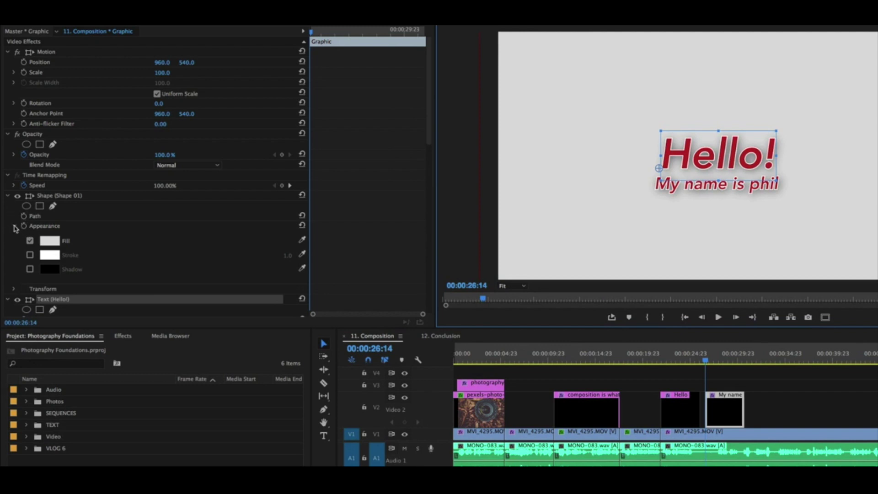
Collapse the shape and second text layers' properties and expand the Transform properties of the "Hello!" text.
{"action": "left_click", "coordinate": [8, 196]}
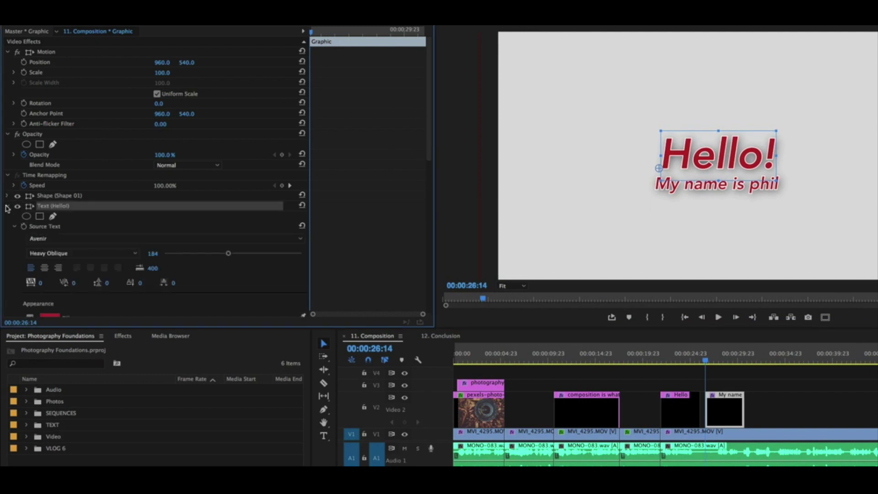
{"action": "left_click", "coordinate": [7, 206]}
{"action": "left_click", "coordinate": [7, 216]}
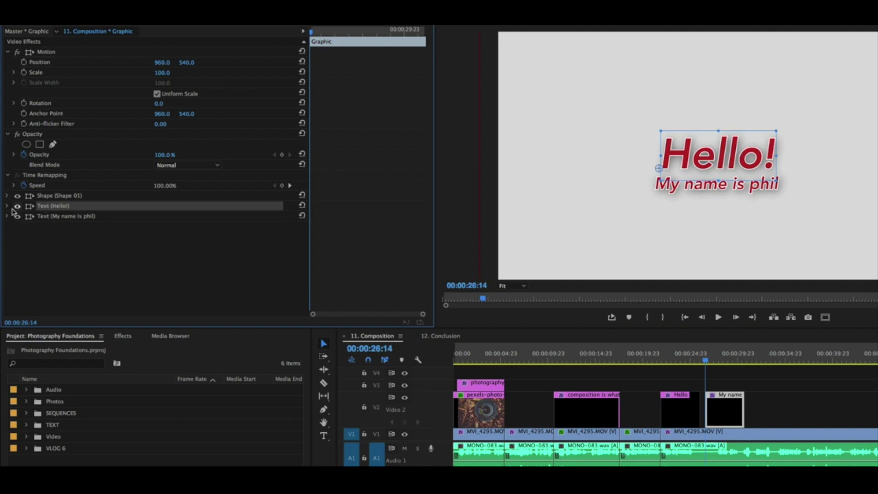
{"action": "left_click", "coordinate": [7, 206]}
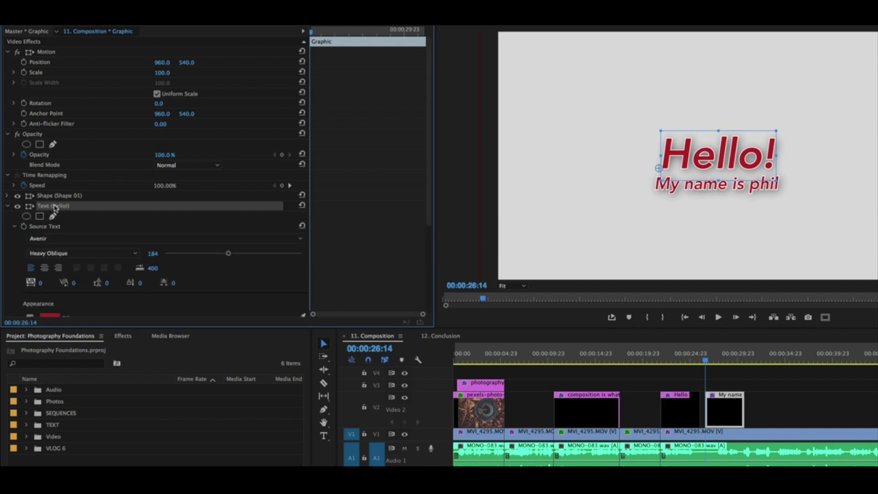
{"action": "scroll", "coordinate": [239, 225], "scroll_direction": "down", "scroll_amount": 3}
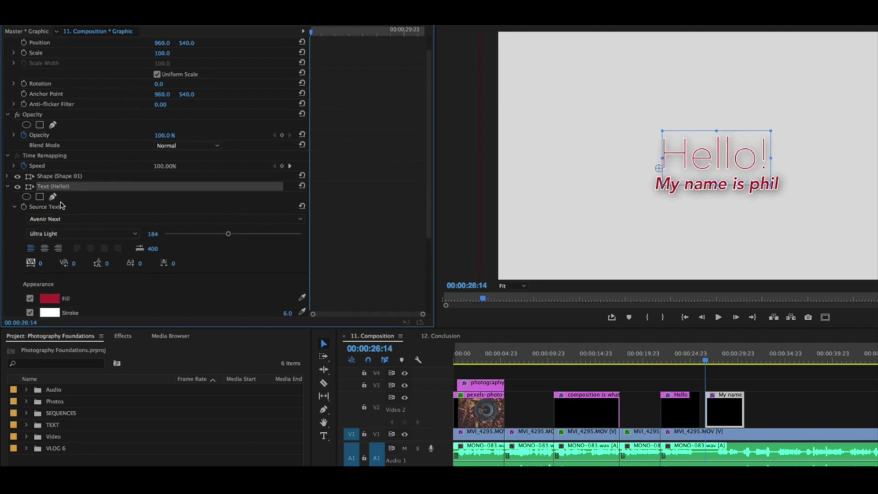
{"action": "key", "text": "super+z"}
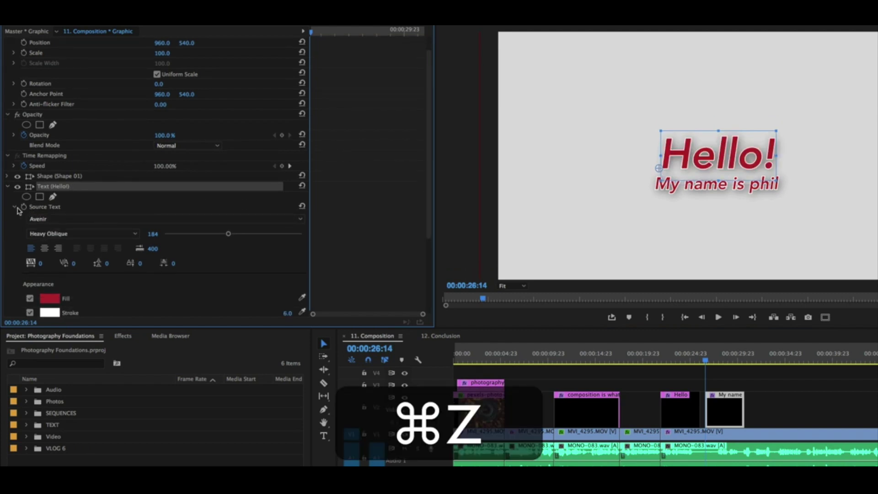
{"action": "left_click", "coordinate": [15, 208]}
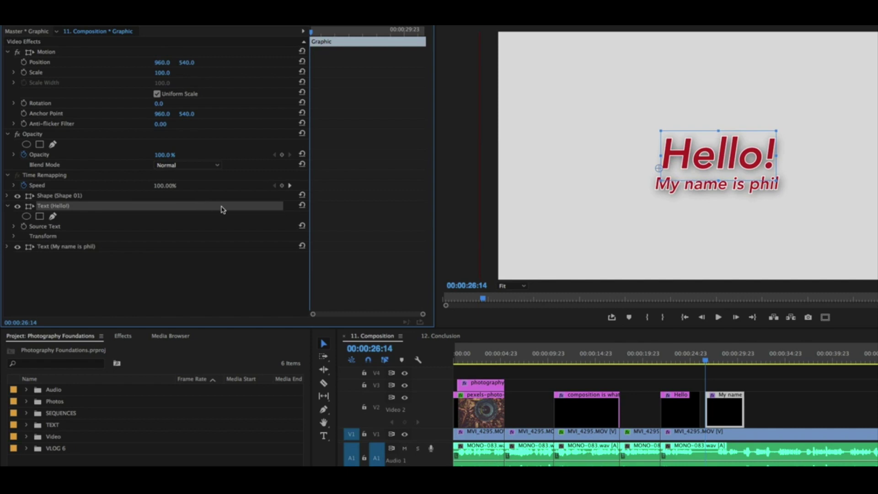
{"action": "left_click", "coordinate": [42, 238]}
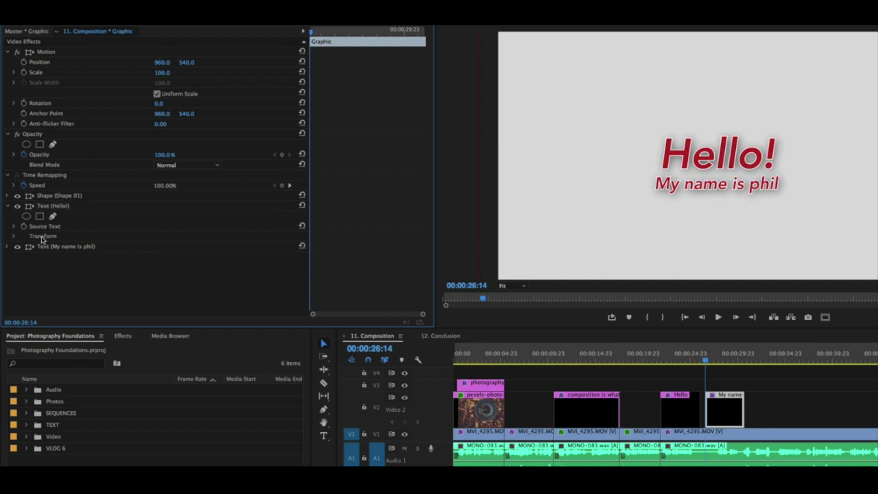
{"action": "left_click", "coordinate": [13, 237]}
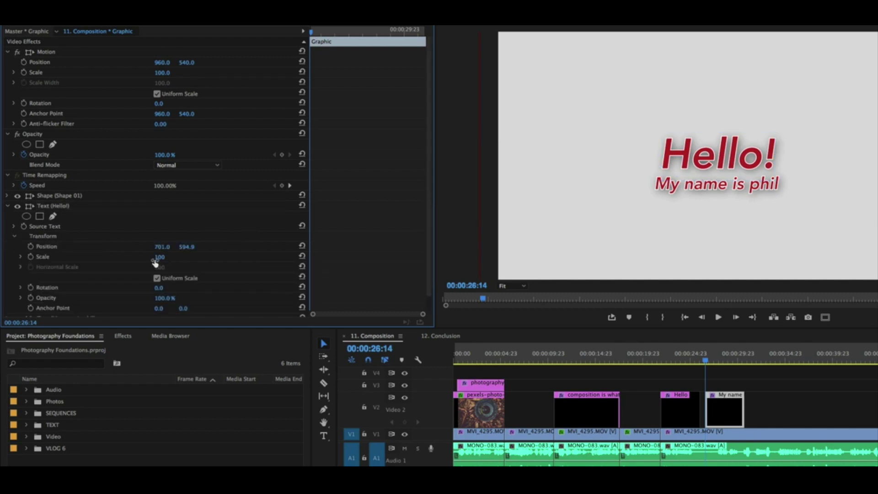
Keyframe the "Hello!" text's position at 00:00:26:14, and again at 00:00:29:02 with the horizontal position set to 782.
{"action": "mouse_move", "coordinate": [162, 247]}
{"action": "left_mouse_down"}
{"action": "mouse_move", "coordinate": [176, 246]}
{"action": "mouse_move", "coordinate": [151, 247]}
{"action": "mouse_move", "coordinate": [168, 247]}
{"action": "left_mouse_up"}
{"action": "key", "text": "super+z"}
{"action": "left_click", "coordinate": [31, 246]}
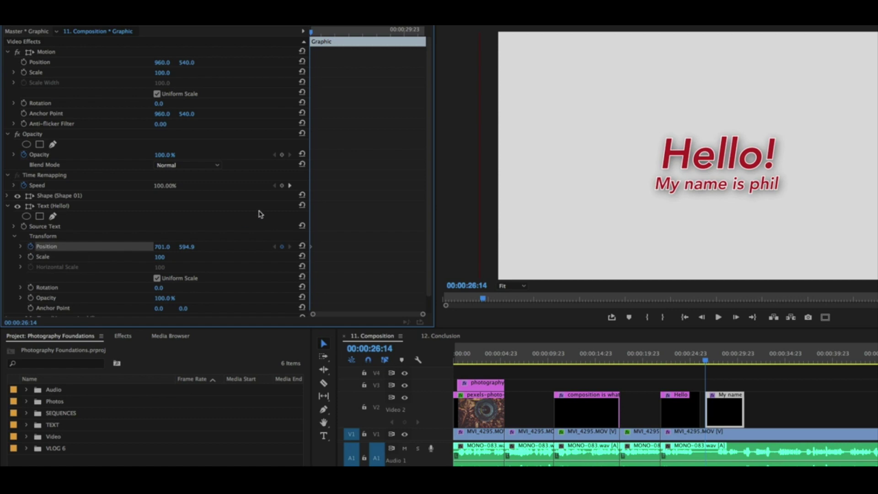
{"action": "left_click_drag", "start_coordinate": [312, 32], "coordinate": [378, 32]}
{"action": "left_click_drag", "start_coordinate": [161, 246], "coordinate": [199, 247]}
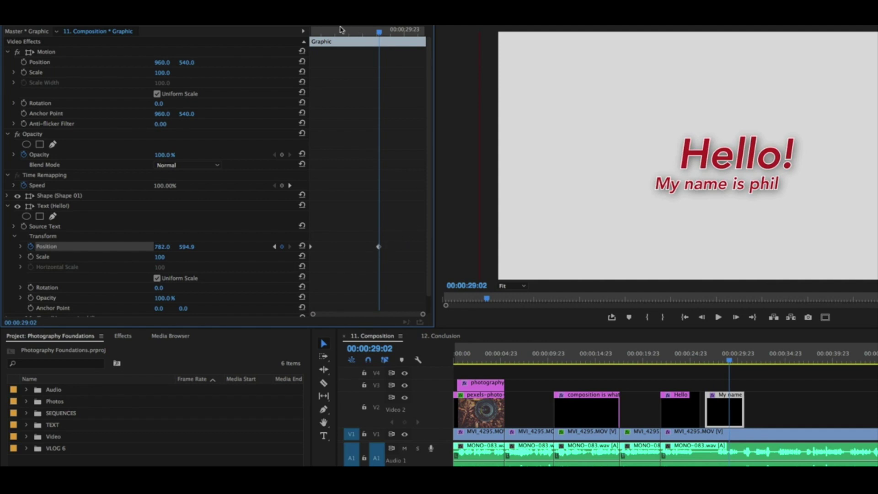
Play back and scrub through the graphic to preview the "Hello!" text's position animation.
{"action": "left_click_drag", "start_coordinate": [324, 34], "coordinate": [259, 46]}
{"action": "left_click_drag", "start_coordinate": [319, 50], "coordinate": [284, 27]}
{"action": "key", "text": "space"}
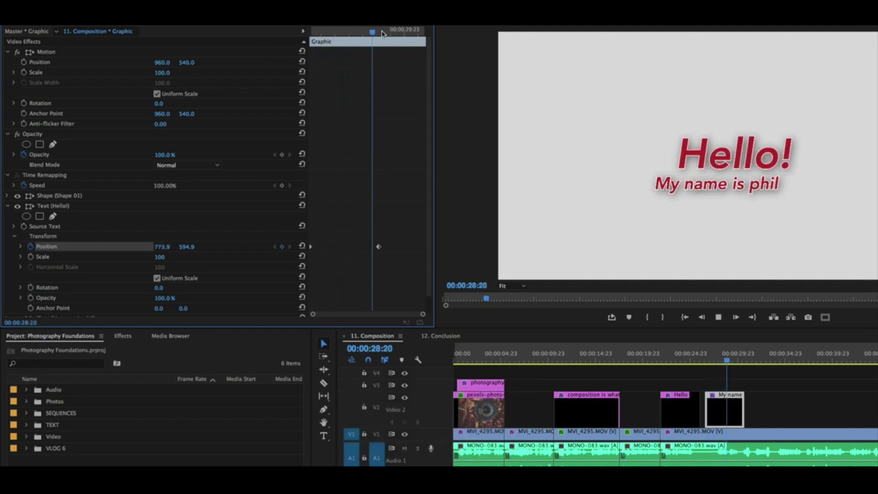
{"action": "key", "text": "space"}
{"action": "key", "text": "space"}
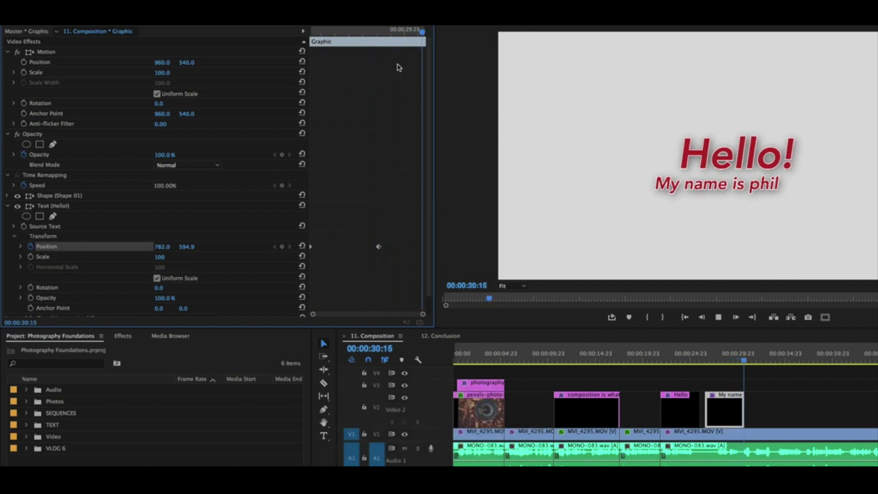
{"action": "key", "text": "space"}
{"action": "left_click_drag", "start_coordinate": [377, 32], "coordinate": [352, 32]}
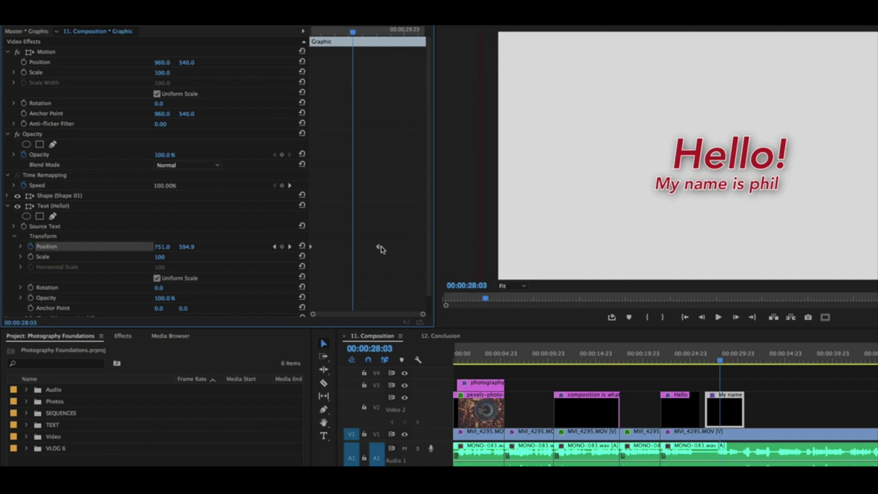
Move the "Hello!" text's second position keyframe to the end of the clip and preview the slower movement.
{"action": "left_click_drag", "start_coordinate": [378, 247], "coordinate": [452, 253]}
{"action": "left_click_drag", "start_coordinate": [353, 32], "coordinate": [323, 32]}
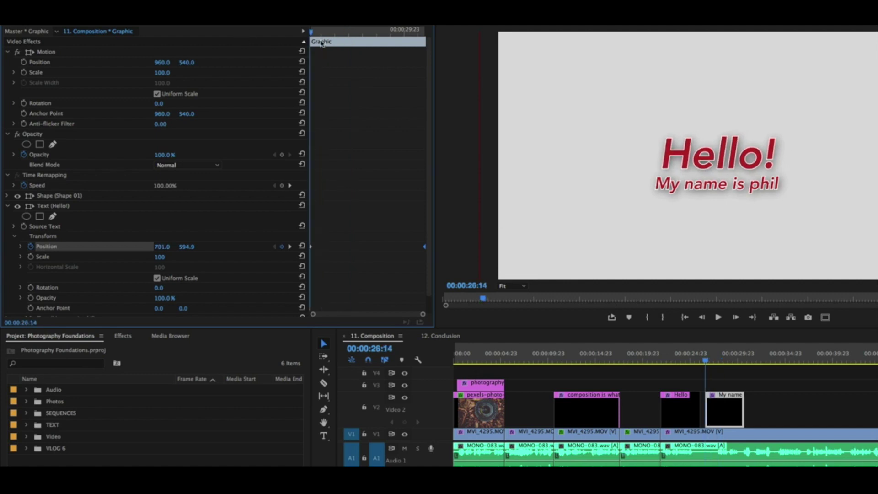
{"action": "key", "text": "space"}
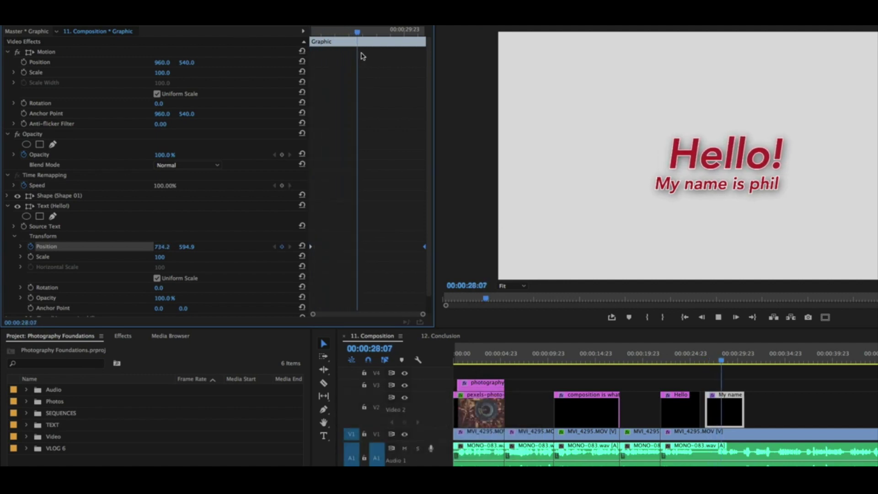
{"action": "key", "text": "space"}
{"action": "left_click_drag", "start_coordinate": [355, 32], "coordinate": [2, 248]}
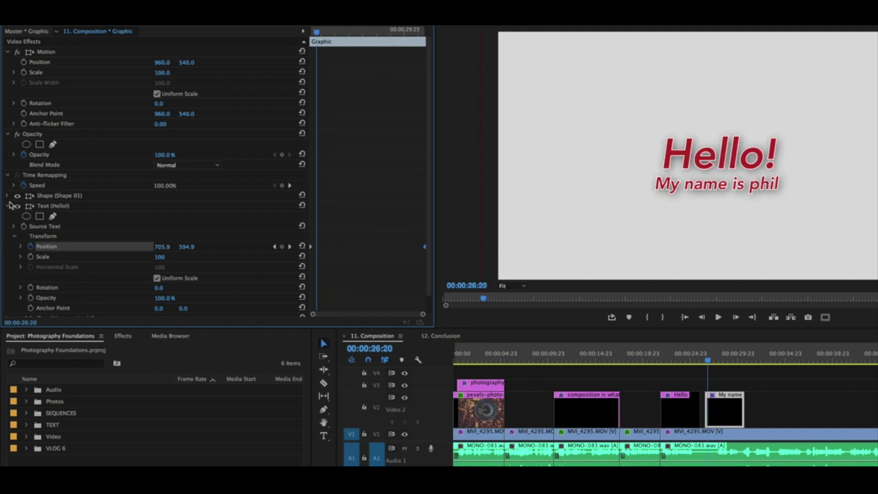
Collapse the "Hello!" text's properties and expand the Transform properties of the second text line.
{"action": "left_click", "coordinate": [8, 207]}
{"action": "left_click", "coordinate": [7, 216]}
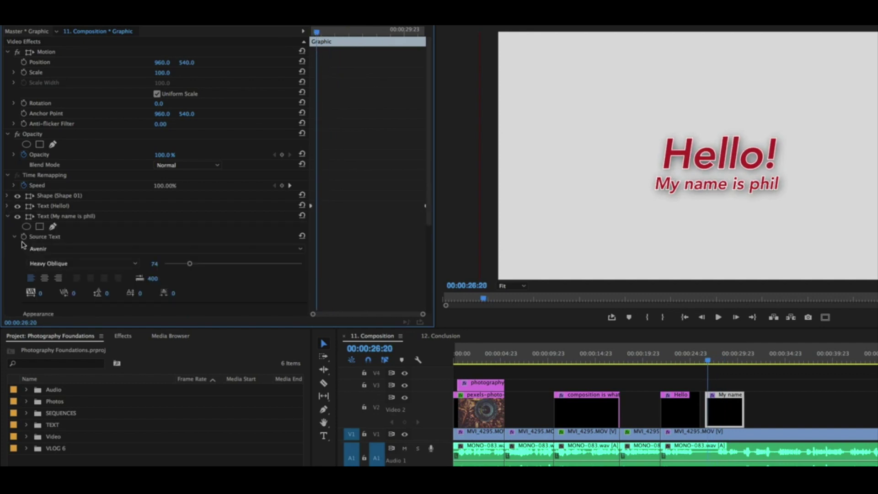
{"action": "scroll", "coordinate": [15, 239], "scroll_direction": "down", "scroll_amount": 6}
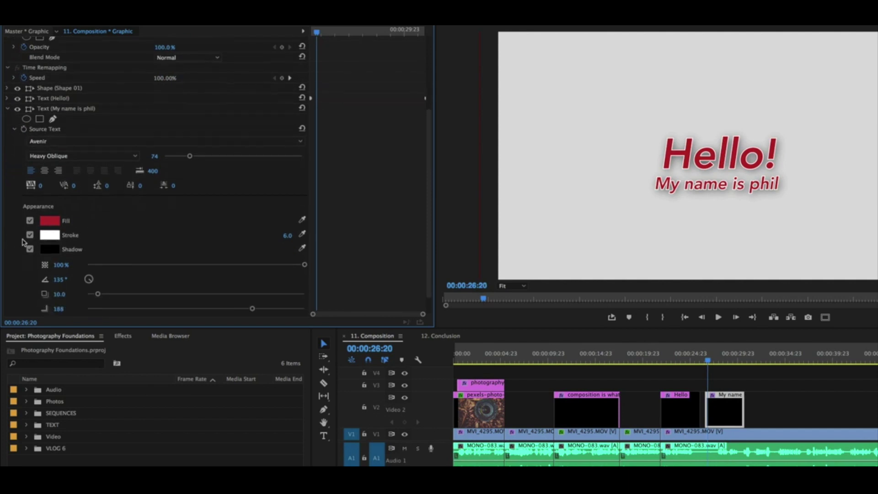
{"action": "left_click", "coordinate": [16, 302]}
{"action": "scroll", "coordinate": [46, 262], "scroll_direction": "down", "scroll_amount": 3}
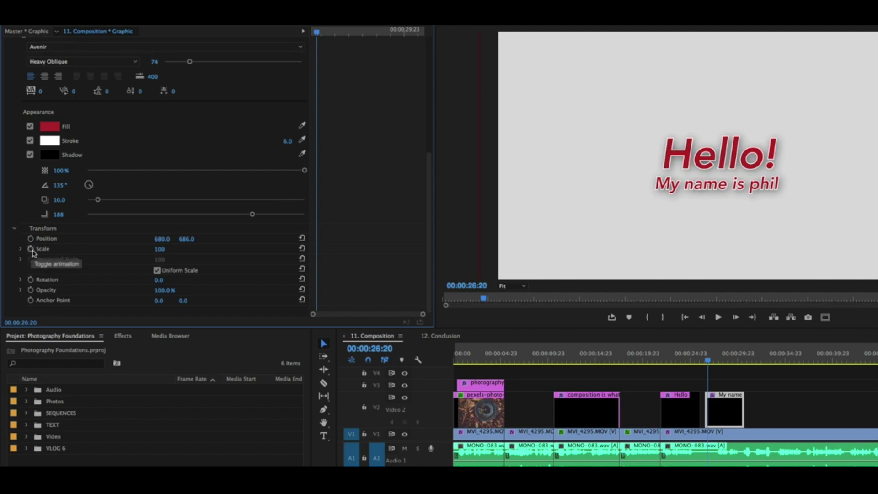
Turn on scale keyframing for the second text line and keyframe its scale at 116 at 00:00:28:19.
{"action": "left_click_drag", "start_coordinate": [329, 35], "coordinate": [372, 34]}
{"action": "left_click", "coordinate": [30, 249]}
{"action": "left_click_drag", "start_coordinate": [159, 249], "coordinate": [169, 250]}
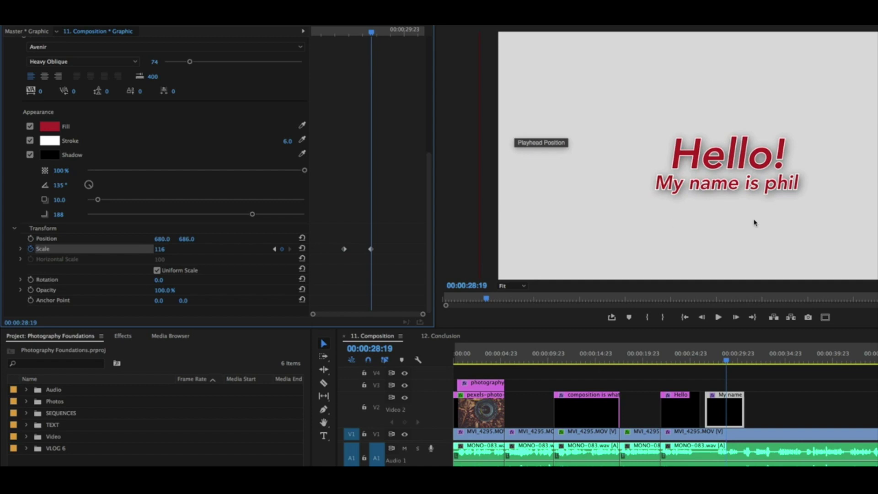
Set the second text line's horizontal anchor point to 121 and scrub through its scale animation.
{"action": "left_click_drag", "start_coordinate": [366, 31], "coordinate": [339, 39]}
{"action": "left_click_drag", "start_coordinate": [158, 300], "coordinate": [210, 235]}
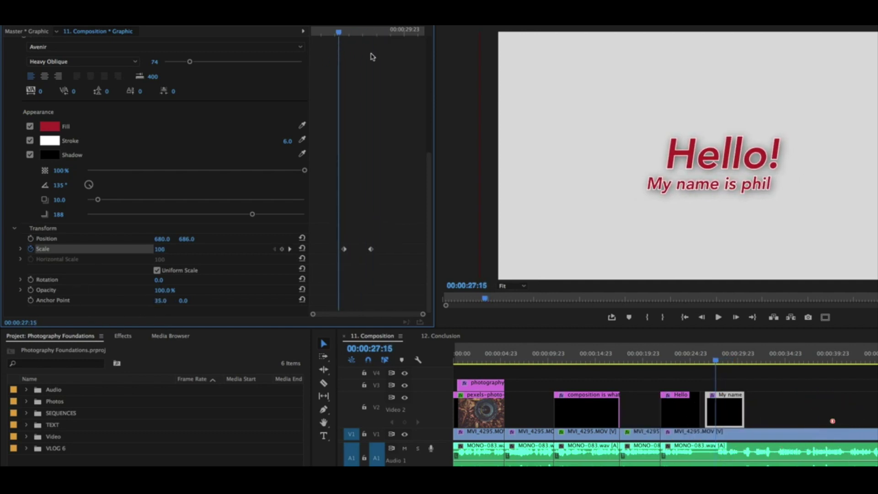
{"action": "mouse_move", "coordinate": [339, 33]}
{"action": "left_mouse_down"}
{"action": "mouse_move", "coordinate": [373, 32]}
{"action": "mouse_move", "coordinate": [349, 33]}
{"action": "left_mouse_up"}
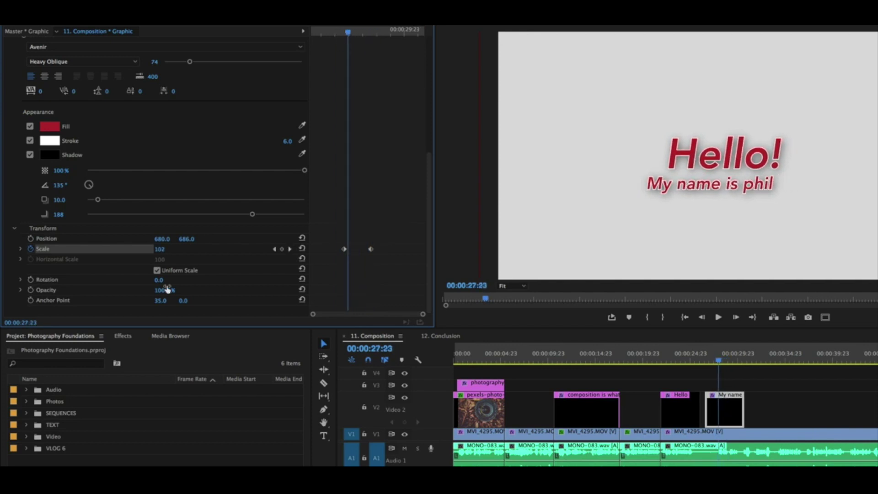
{"action": "left_click_drag", "start_coordinate": [160, 301], "coordinate": [201, 290]}
{"action": "left_click_drag", "start_coordinate": [334, 32], "coordinate": [354, 34]}
{"action": "left_click_drag", "start_coordinate": [372, 46], "coordinate": [348, 53]}
{"action": "left_click", "coordinate": [348, 52]}
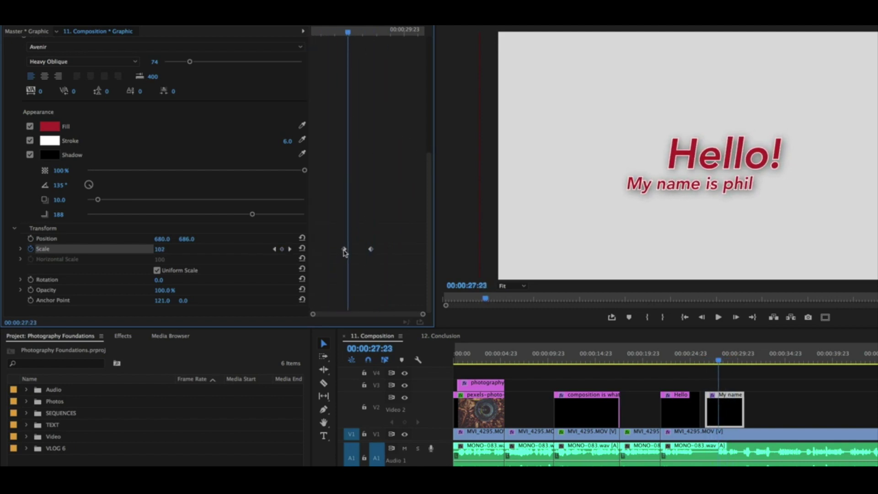
Save the project and move the second text line's scale keyframes to the start and end of the clip.
{"action": "key", "text": "super+s"}
{"action": "left_click_drag", "start_coordinate": [344, 250], "coordinate": [255, 247]}
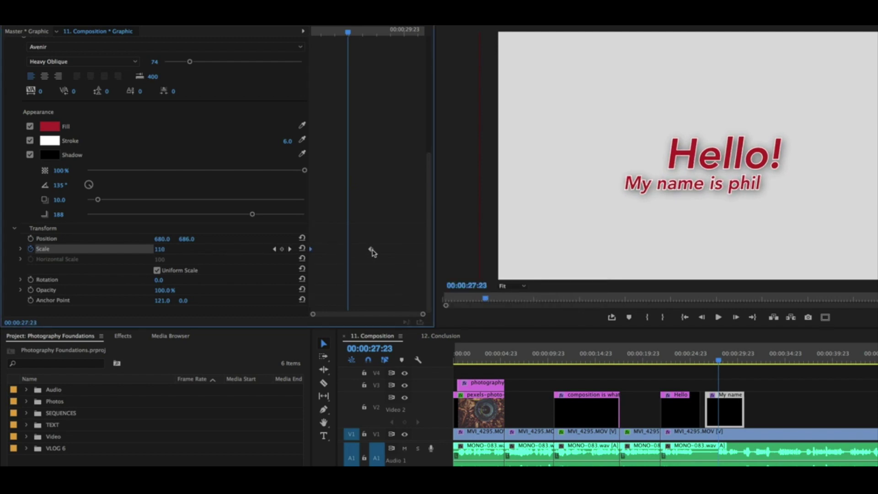
{"action": "left_click_drag", "start_coordinate": [372, 250], "coordinate": [597, 253]}
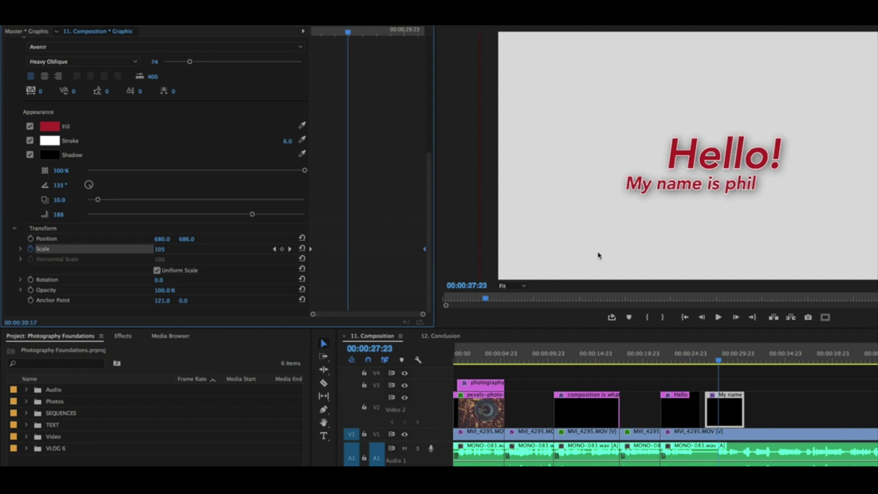
Set the second text line's horizontal position to 796 at the clip's start and play back the combined animation.
{"action": "key", "text": "Up"}
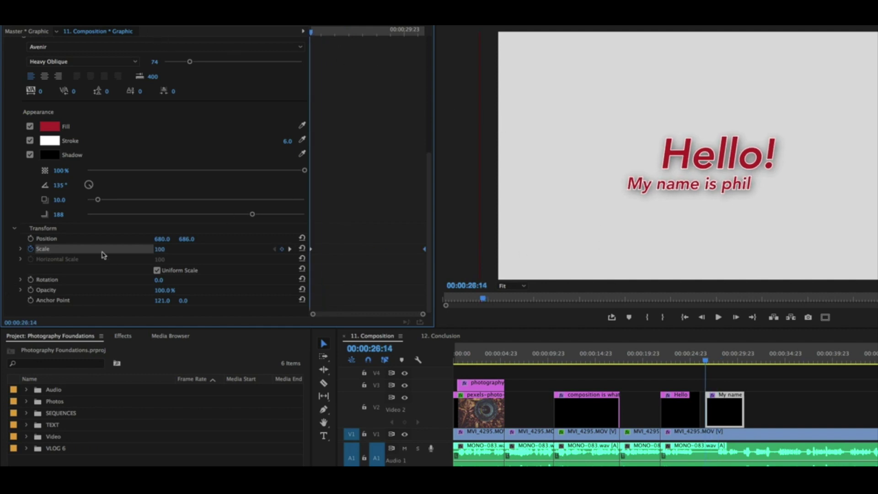
{"action": "left_click_drag", "start_coordinate": [157, 242], "coordinate": [165, 241]}
{"action": "key", "text": "space"}
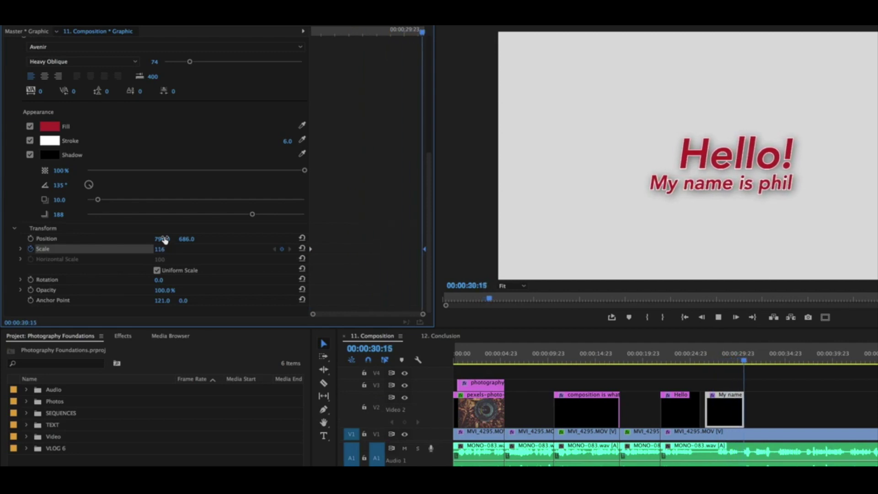
{"action": "key", "text": "space"}
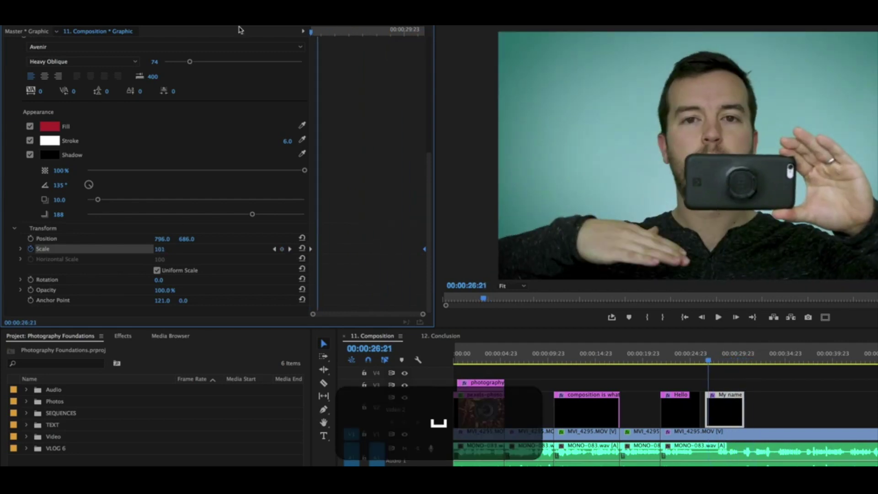
{"action": "key", "text": "space"}
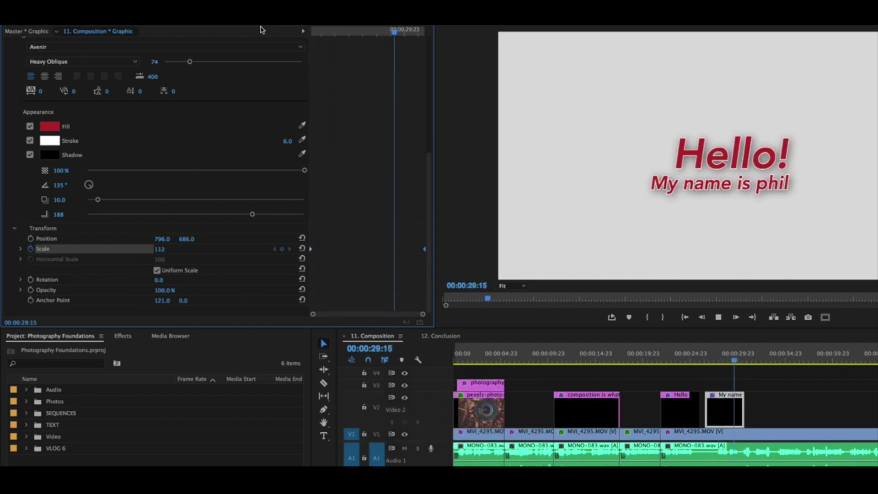
{"action": "key", "text": "space"}
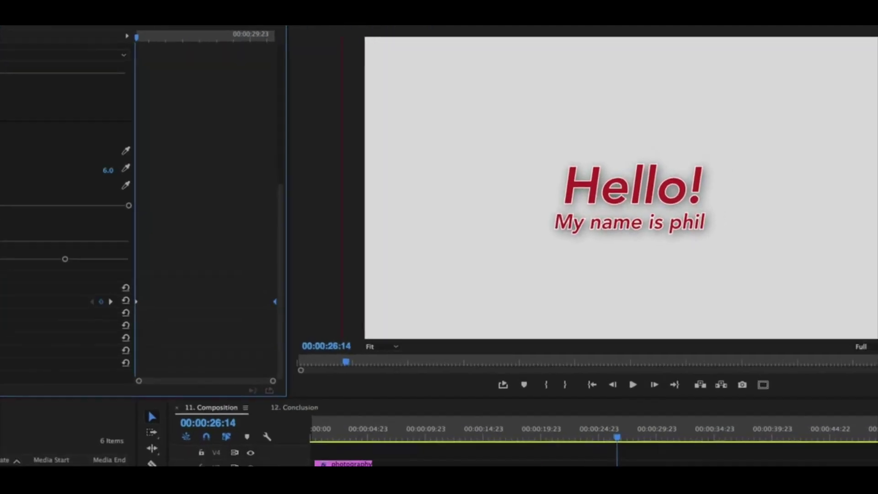
Reopen the Essential Graphics panel, widen it and show its editing options.
{"action": "left_click", "coordinate": [271, 1]}
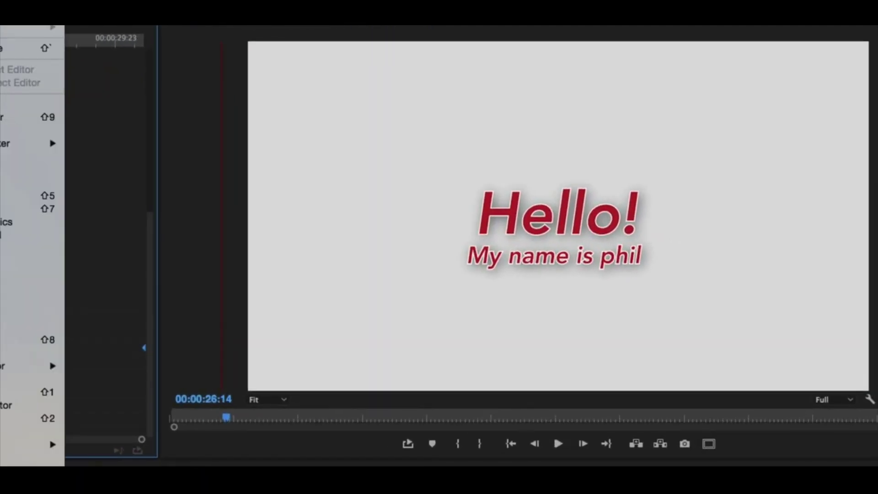
{"action": "left_click", "coordinate": [28, 224]}
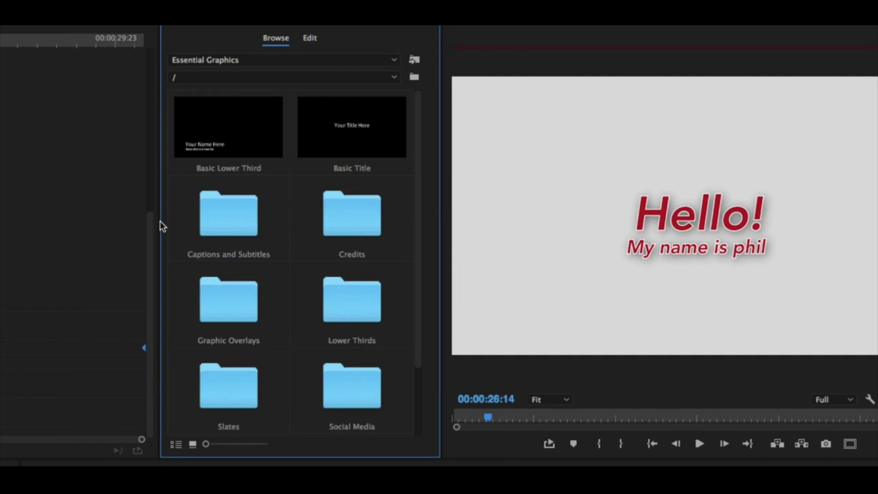
{"action": "left_click_drag", "start_coordinate": [159, 211], "coordinate": [11, 211]}
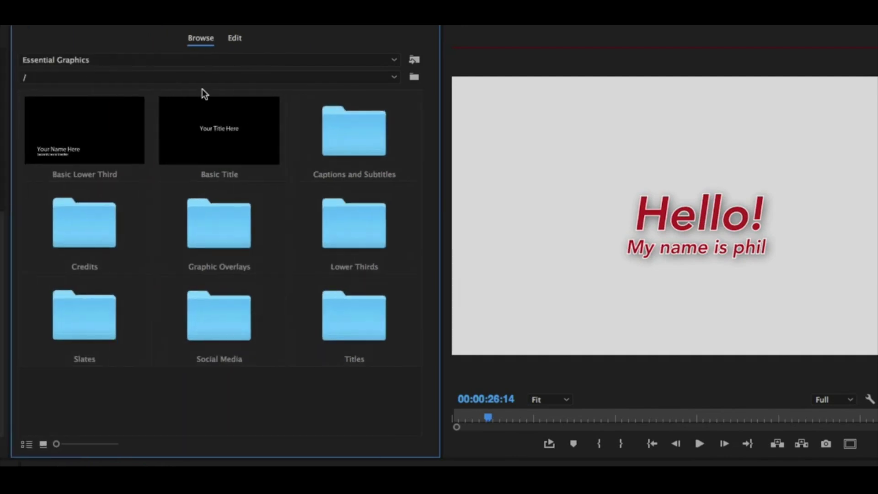
{"action": "left_click", "coordinate": [244, 38]}
Select the second text line in the preview and turn off its shadow.
{"action": "left_click", "coordinate": [681, 247]}
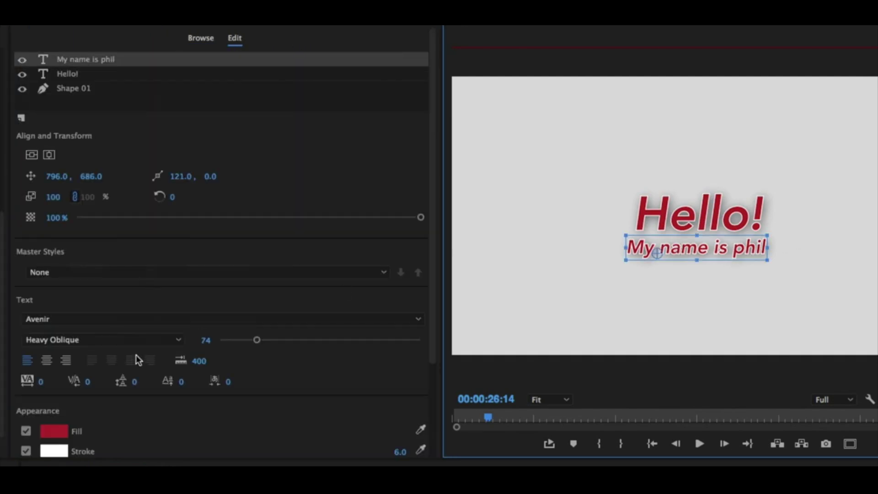
{"action": "scroll", "coordinate": [398, 208], "scroll_direction": "down", "scroll_amount": 5}
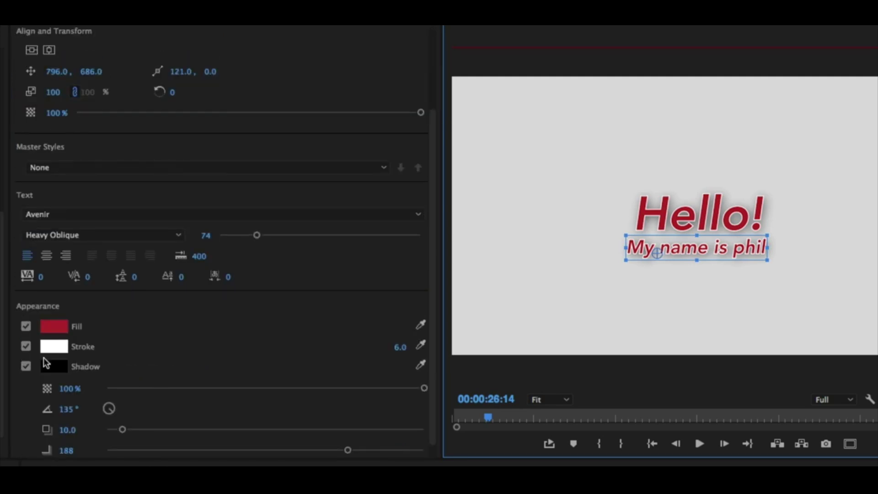
{"action": "left_click", "coordinate": [26, 366]}
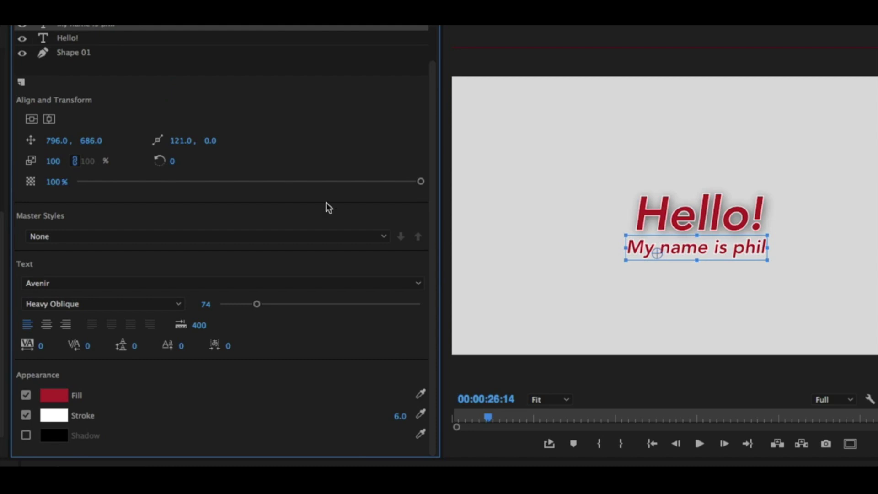
{"action": "scroll", "coordinate": [295, 92], "scroll_direction": "up", "scroll_amount": 2}
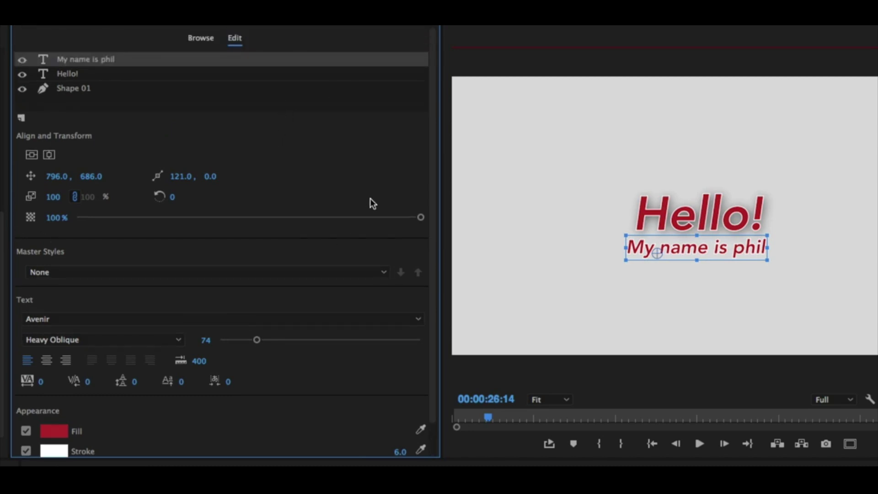
Create a master text style named "Red with White Stroke" from the second text line.
{"action": "left_click", "coordinate": [318, 271]}
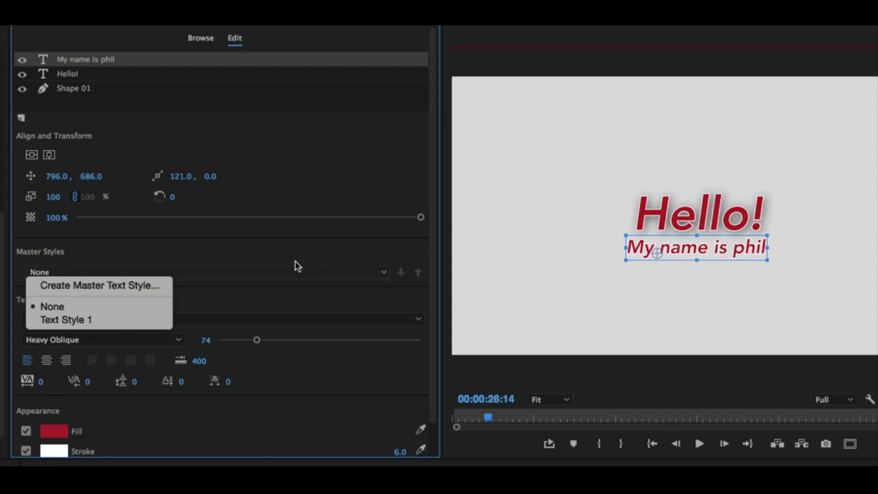
{"action": "left_click", "coordinate": [333, 243]}
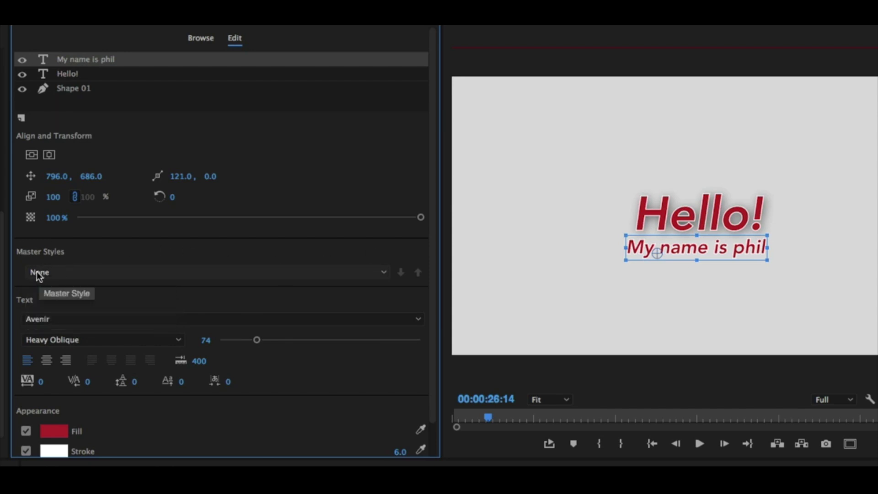
{"action": "left_click", "coordinate": [69, 273]}
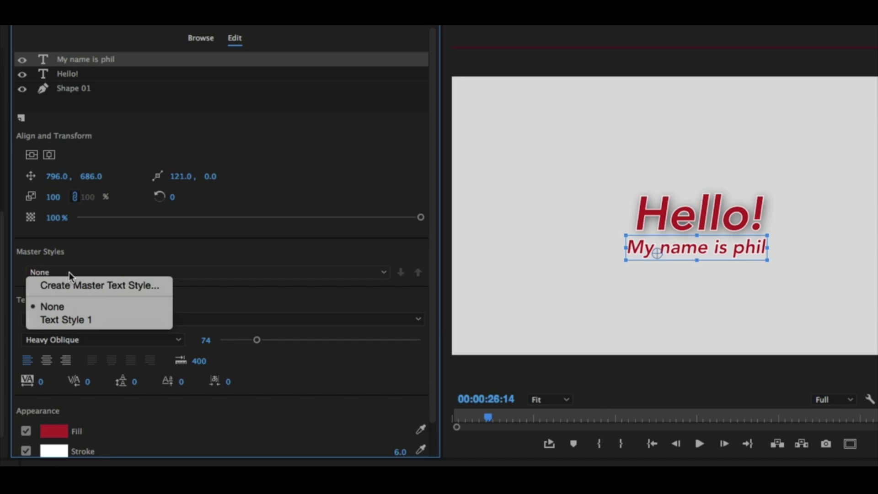
{"action": "left_click", "coordinate": [91, 288]}
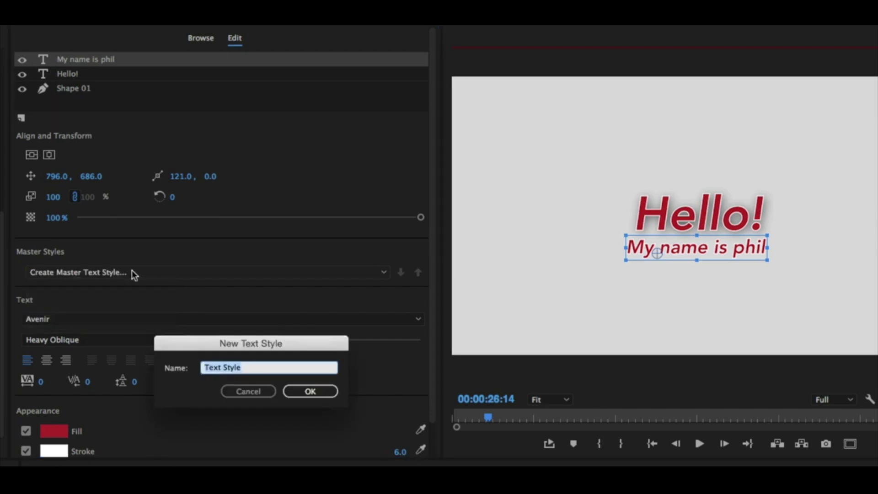
{"action": "type", "text": "Red with "}
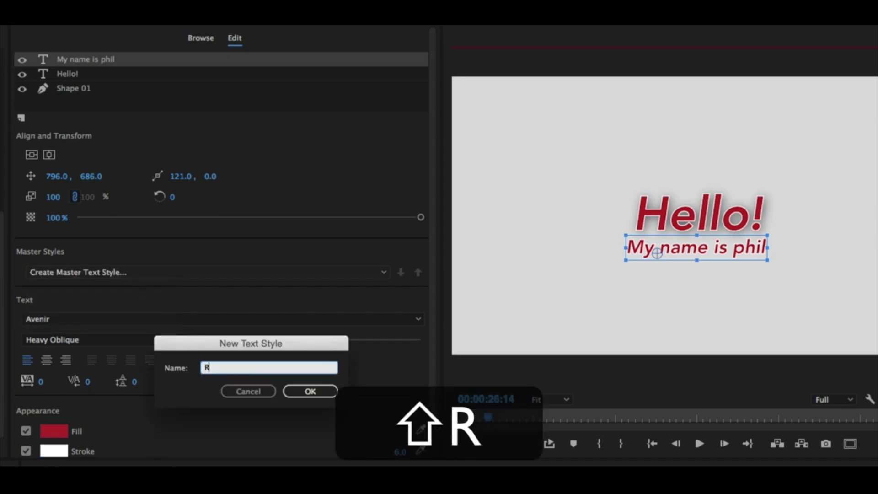
{"action": "type", "text": "White "}
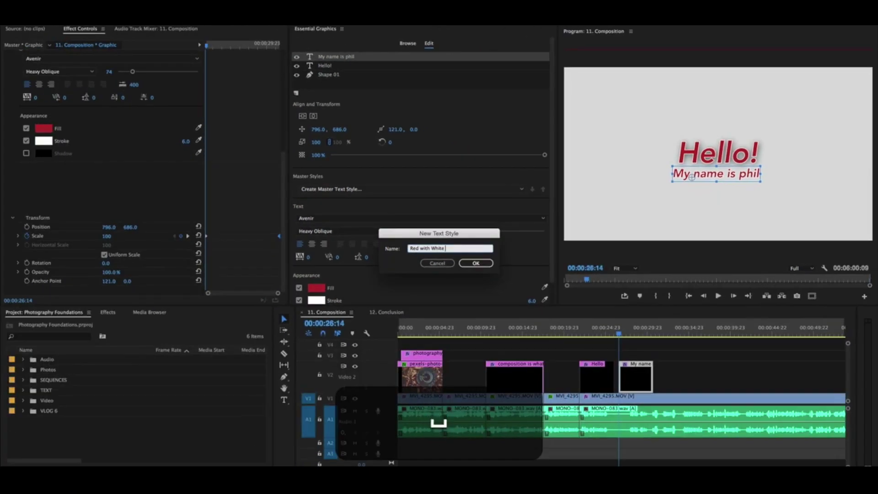
{"action": "type", "text": "Stroke"}
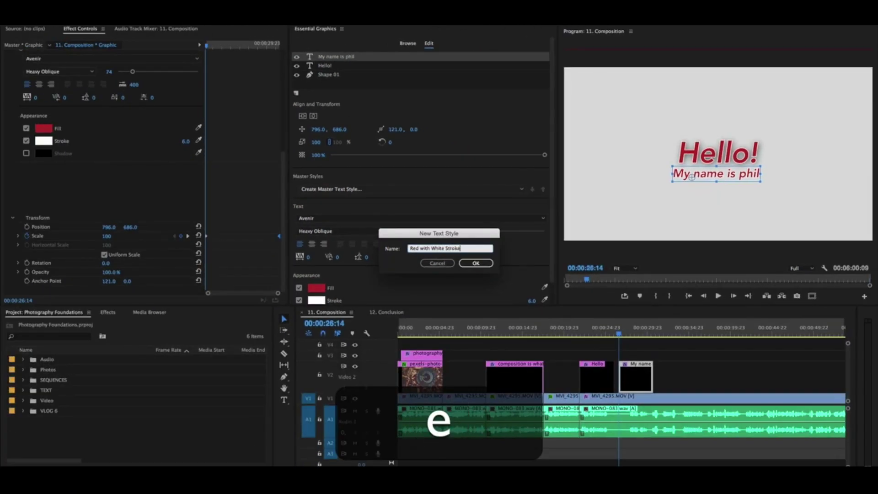
{"action": "left_click", "coordinate": [477, 263]}
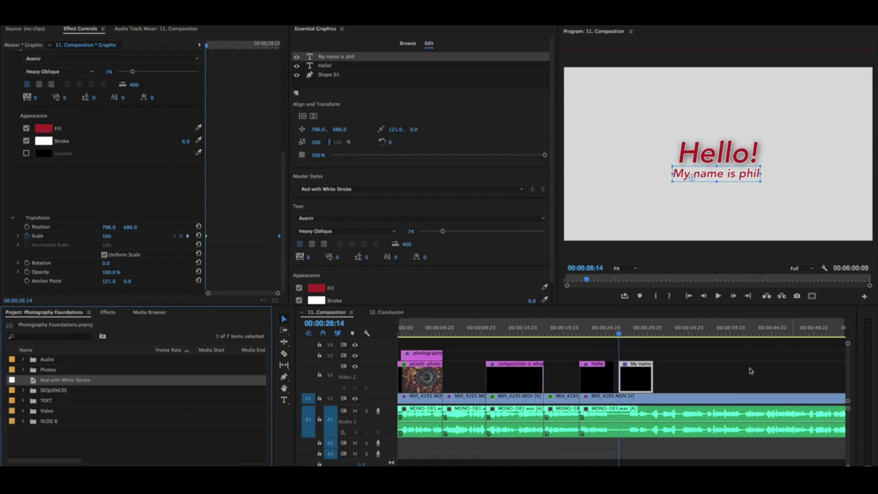
Add a new text graphic reading "asdfasdfasdf" at 00:00:32:14, near the upper left of the video frame.
{"action": "left_click", "coordinate": [669, 332]}
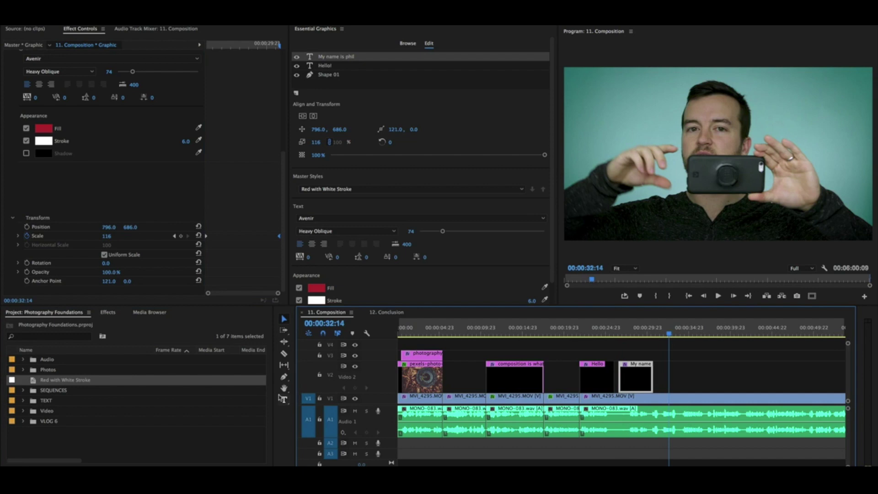
{"action": "key", "text": "t"}
{"action": "left_click", "coordinate": [578, 108]}
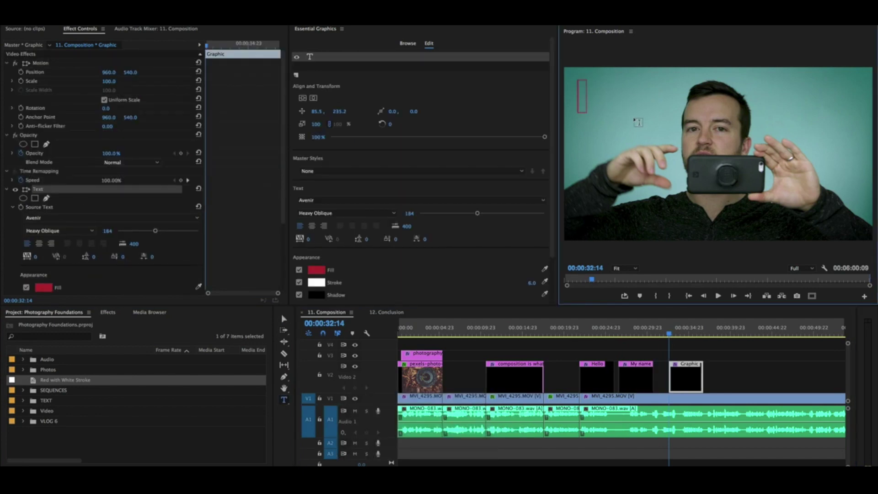
{"action": "type", "text": "asdfasdfasdf"}
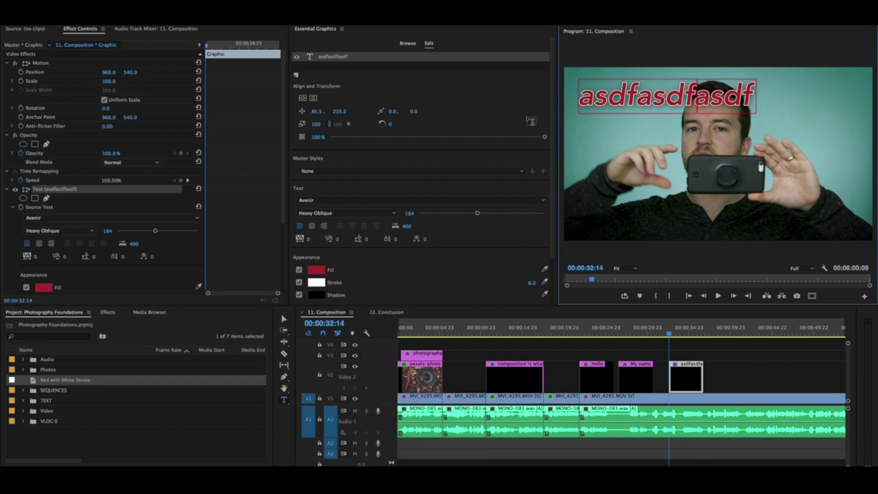
Change the fill of the whole asdfasdfasdf text to black and turn off its stroke.
{"action": "key", "text": "super+a"}
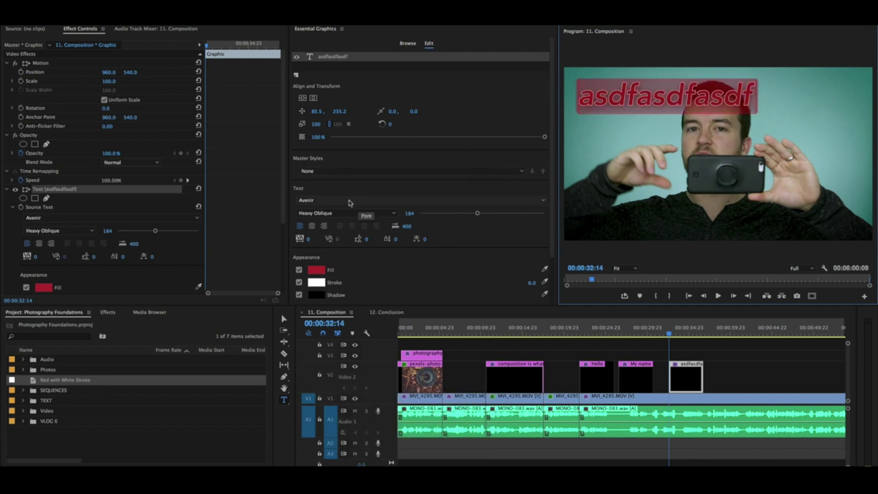
{"action": "left_click", "coordinate": [316, 273]}
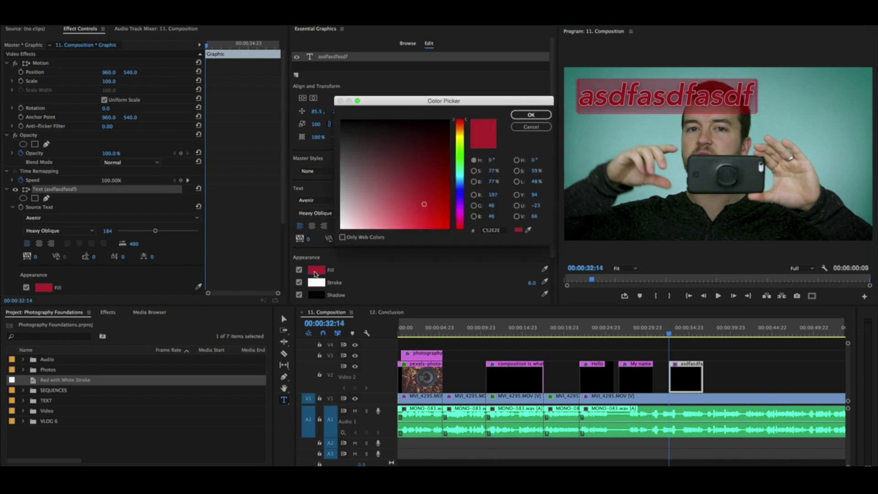
{"action": "left_click", "coordinate": [357, 147]}
{"action": "left_click", "coordinate": [528, 115]}
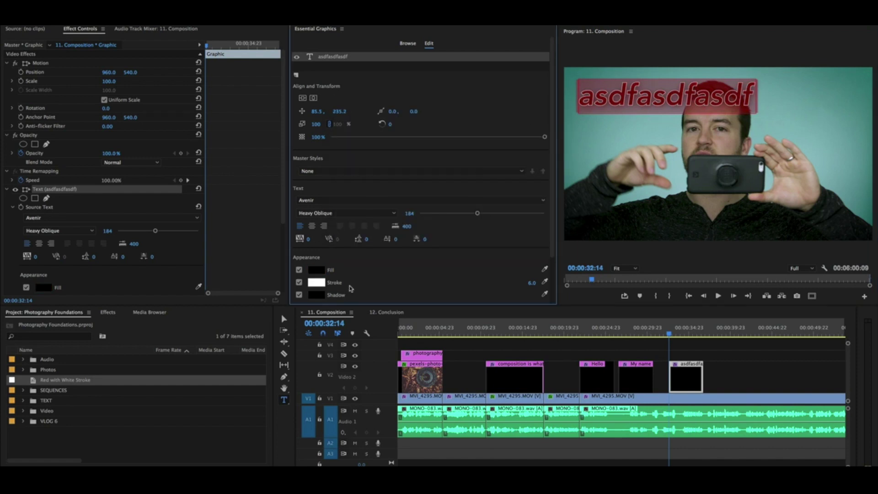
{"action": "left_click", "coordinate": [315, 283]}
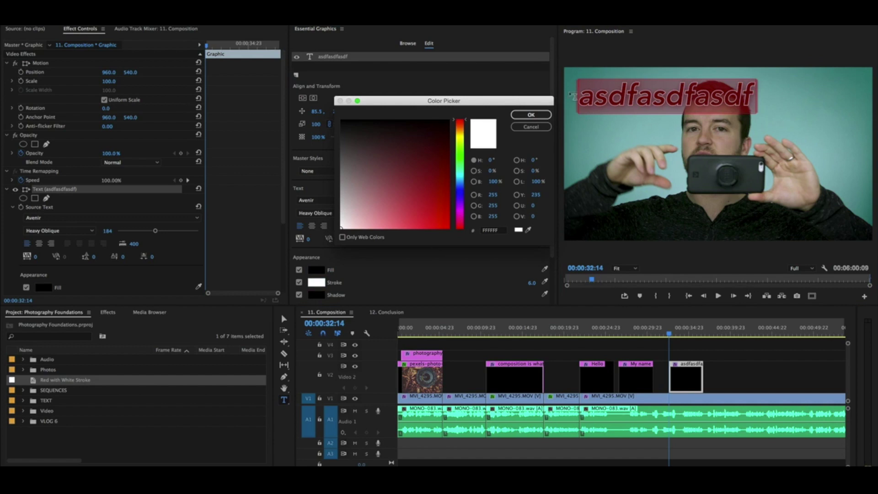
{"action": "left_click", "coordinate": [531, 127]}
{"action": "left_click", "coordinate": [299, 283]}
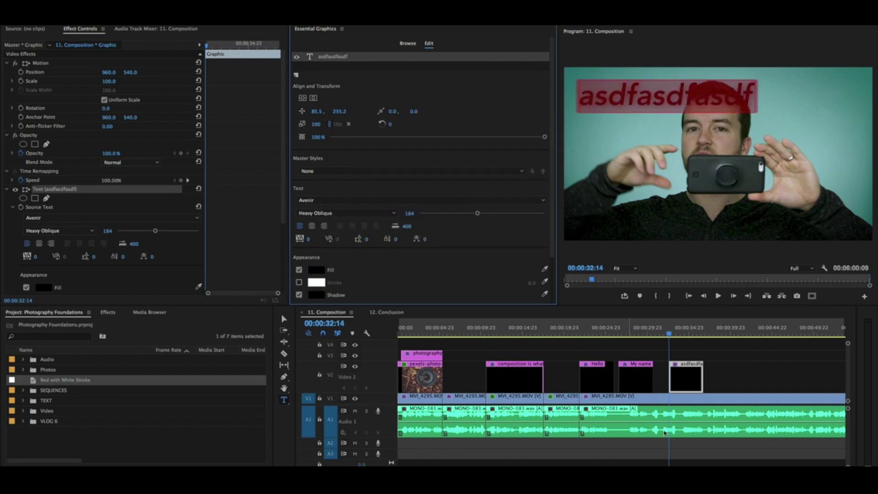
Apply the "Red with White Stroke" master style from the project to the asdfasdfasdf text clip in the timeline.
{"action": "left_click", "coordinate": [760, 373]}
{"action": "left_click", "coordinate": [692, 383]}
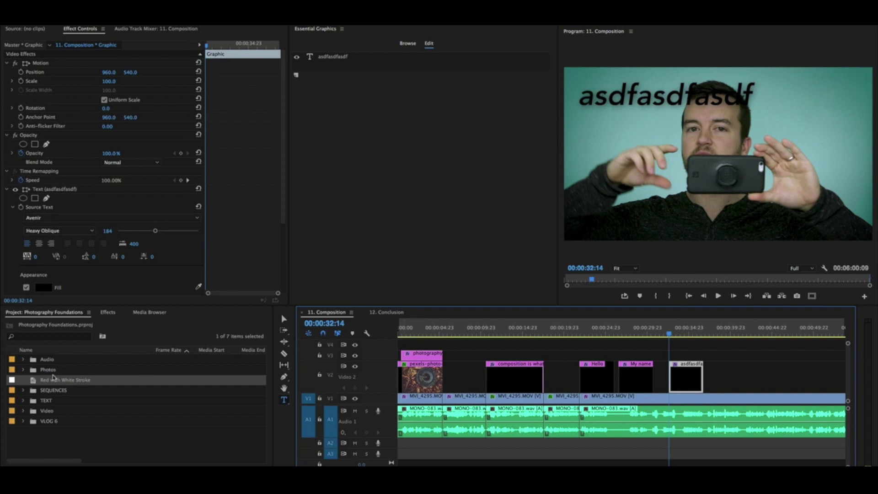
{"action": "mouse_move", "coordinate": [51, 382]}
{"action": "left_mouse_down"}
{"action": "mouse_move", "coordinate": [684, 347]}
{"action": "mouse_move", "coordinate": [696, 381]}
{"action": "left_mouse_up"}
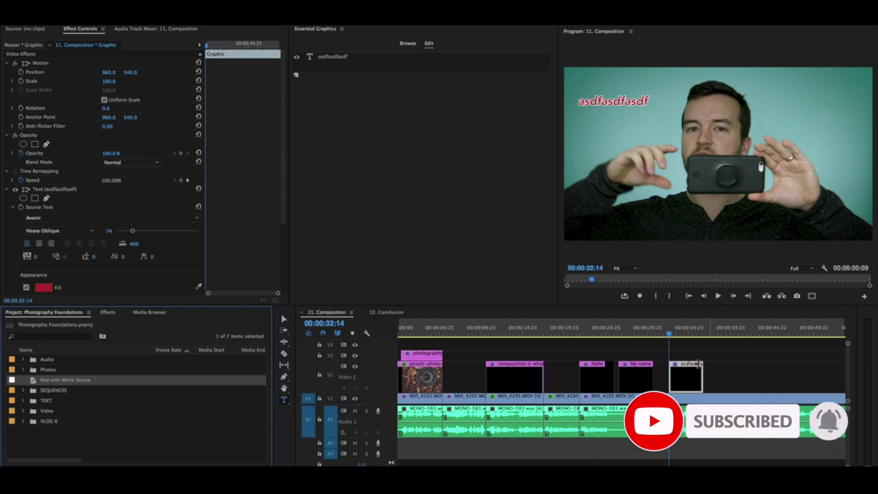
With the playhead at 00:00:34:14, set the asdfasdfasdf text layer's master style to Text Style 1.
{"action": "left_click", "coordinate": [633, 328]}
{"action": "left_click", "coordinate": [633, 328]}
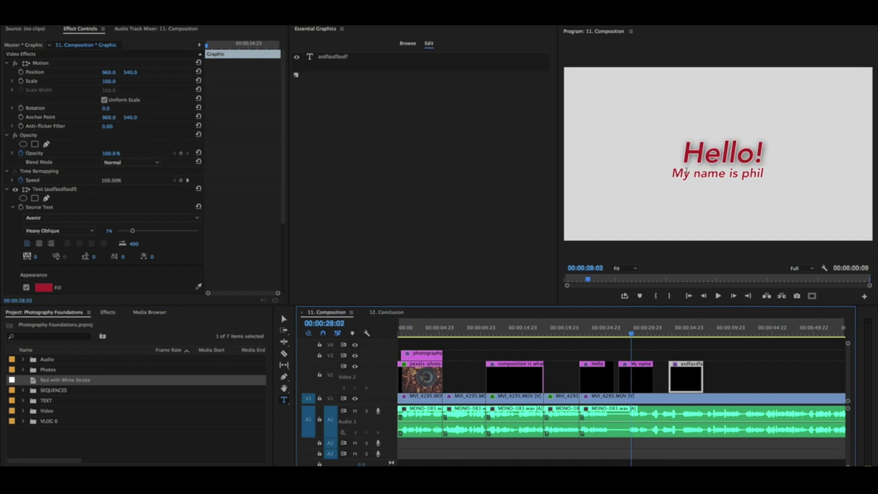
{"action": "left_click", "coordinate": [686, 329]}
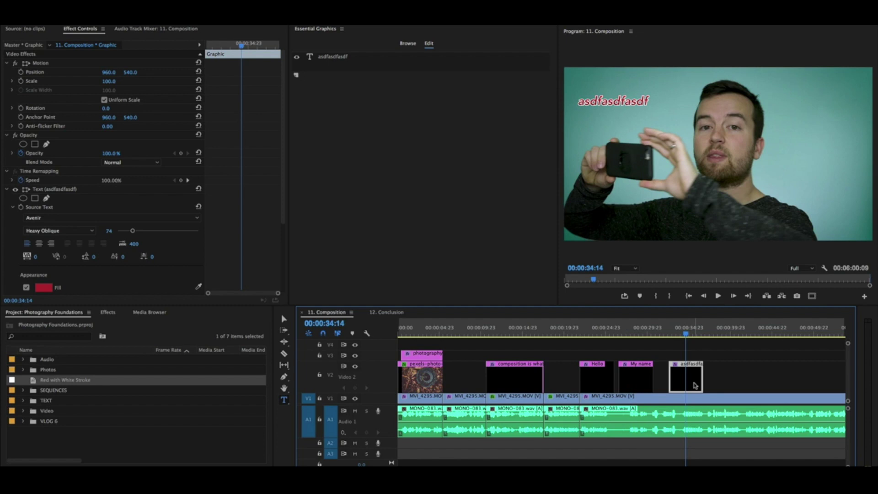
{"action": "left_click", "coordinate": [434, 48]}
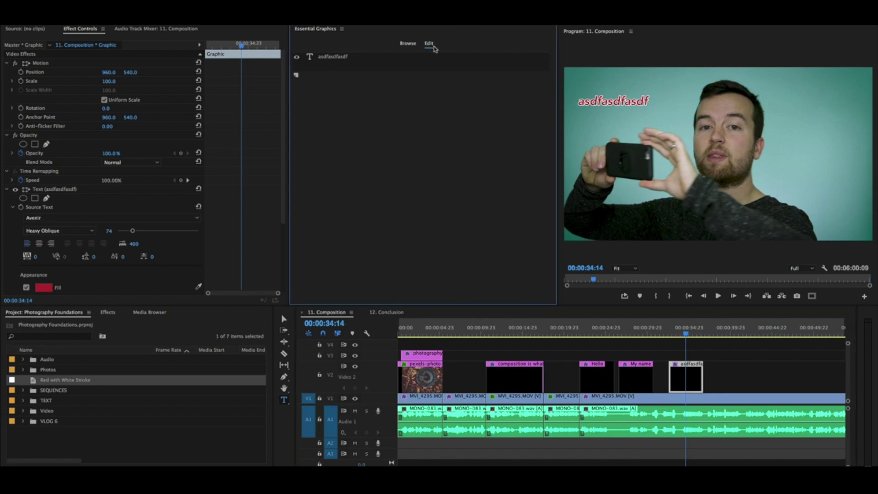
{"action": "left_click", "coordinate": [345, 57]}
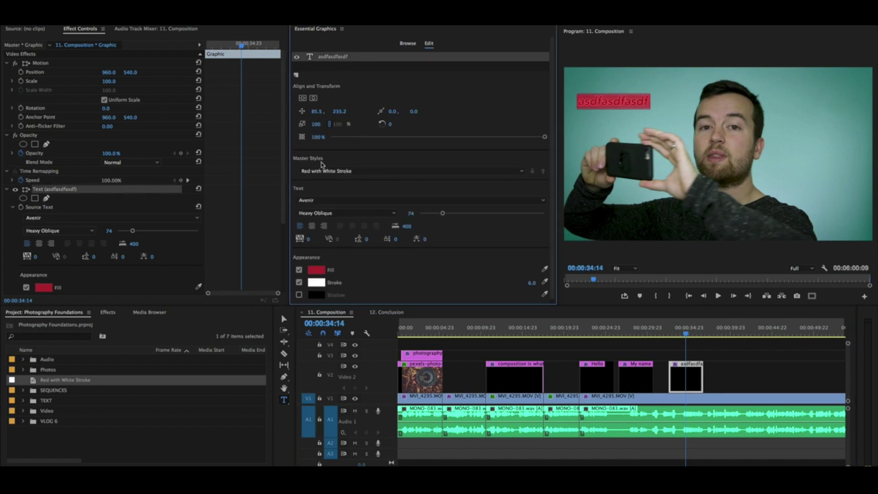
{"action": "left_click", "coordinate": [323, 172]}
{"action": "left_click", "coordinate": [323, 201]}
Reselect the asdfasdfasdf clip and its text layer, and review the available master styles.
{"action": "left_click", "coordinate": [777, 381]}
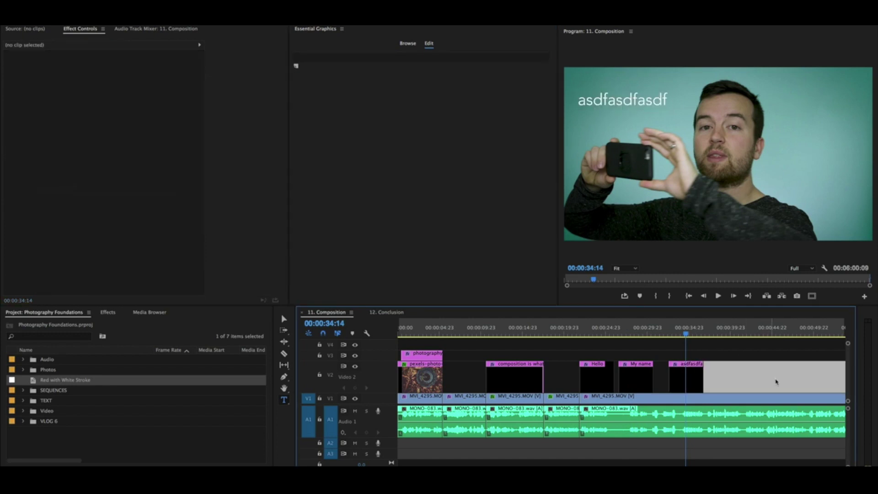
{"action": "left_click", "coordinate": [692, 378]}
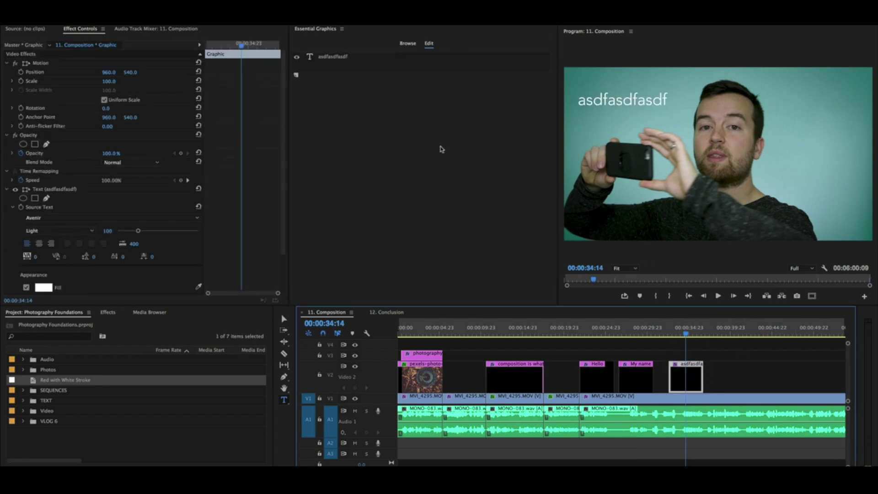
{"action": "left_click", "coordinate": [325, 58]}
{"action": "left_click", "coordinate": [322, 171]}
{"action": "left_click", "coordinate": [337, 209]}
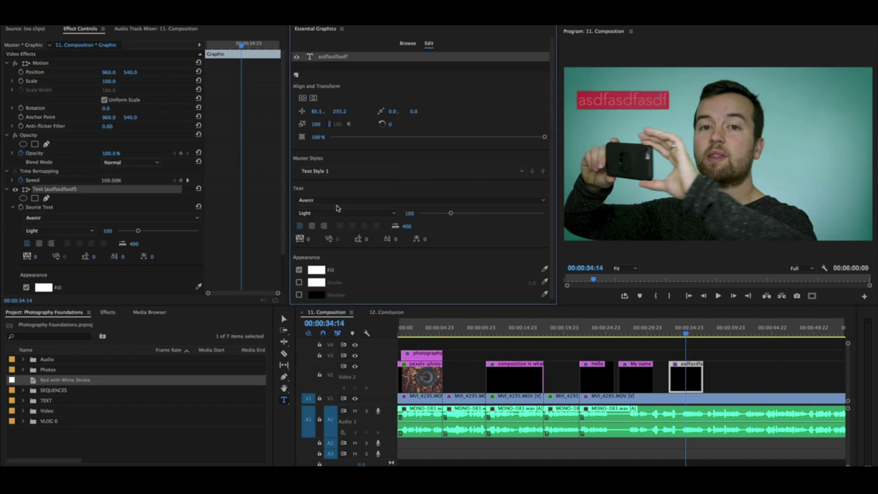